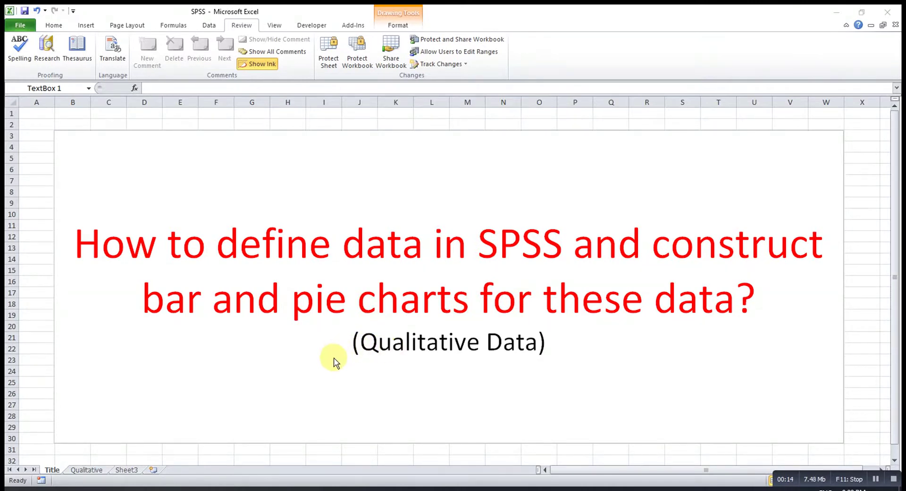
Show the car colours on Excel's Qualitative sheet and bring the SPSS Data Editor alongside
left_click(87, 469)
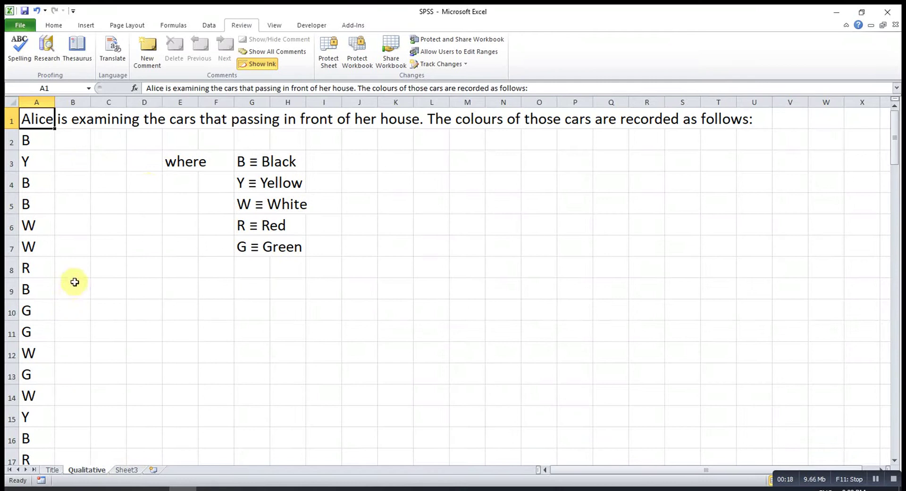
left_click(207, 490)
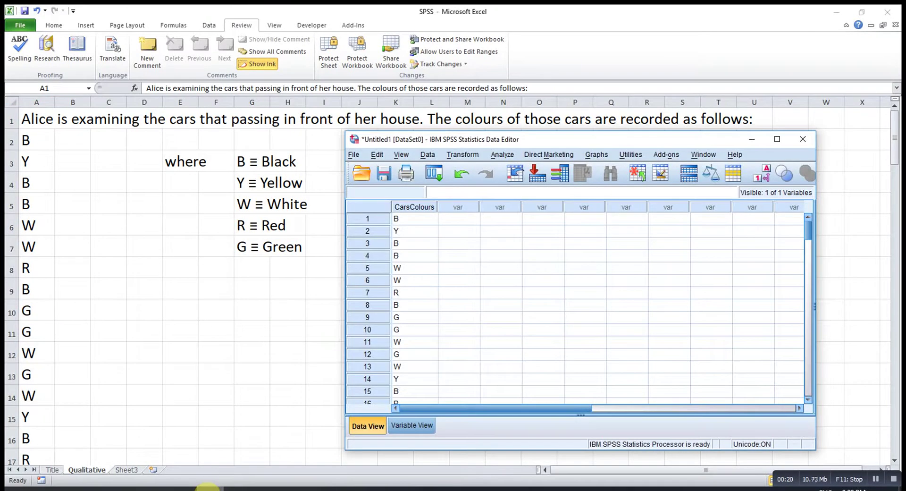
left_click(417, 425)
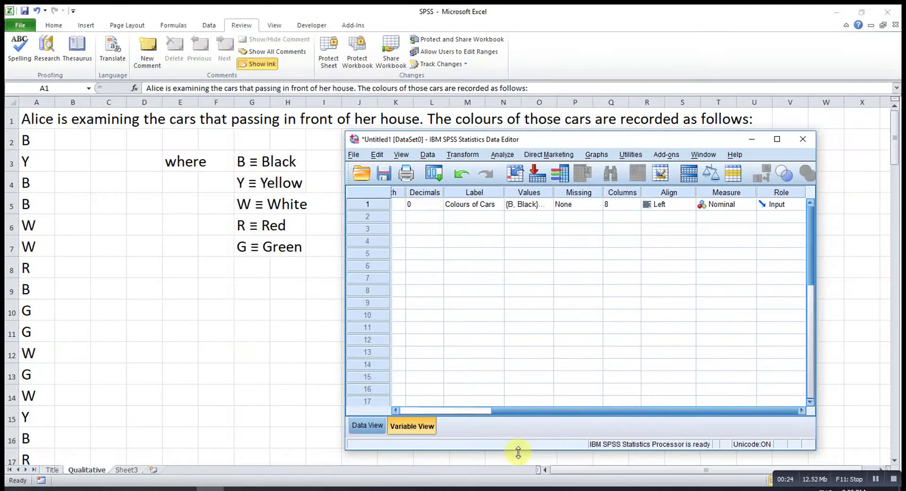
In Variable View, remove the space from the variable name so it reads CarsColours
left_click_drag(506, 407, 407, 411)
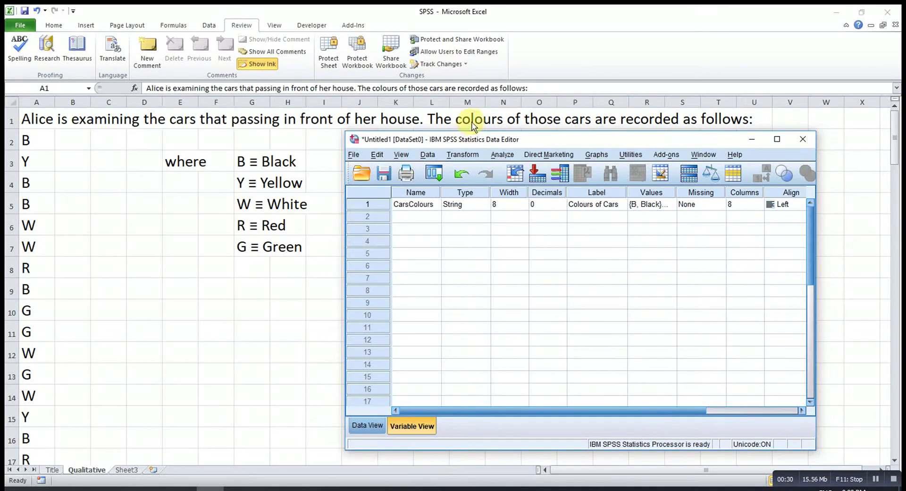
left_click(414, 206)
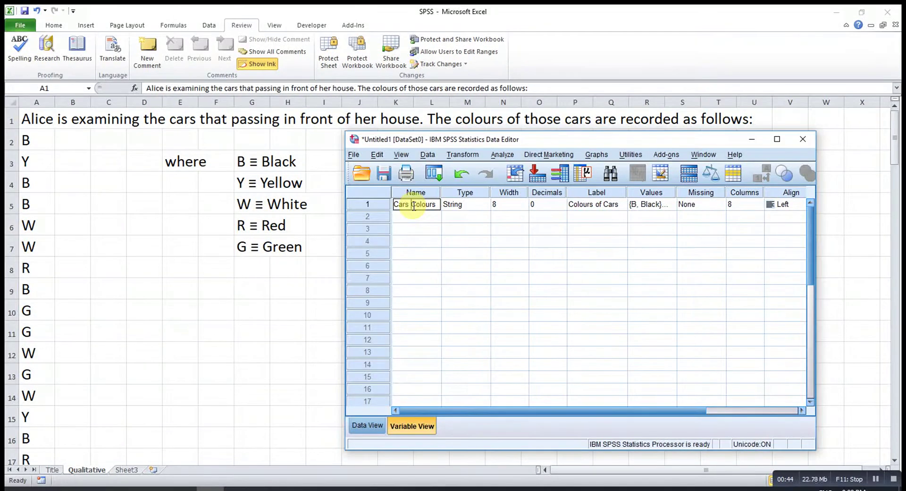
key("BackSpace")
key("BackSpace")
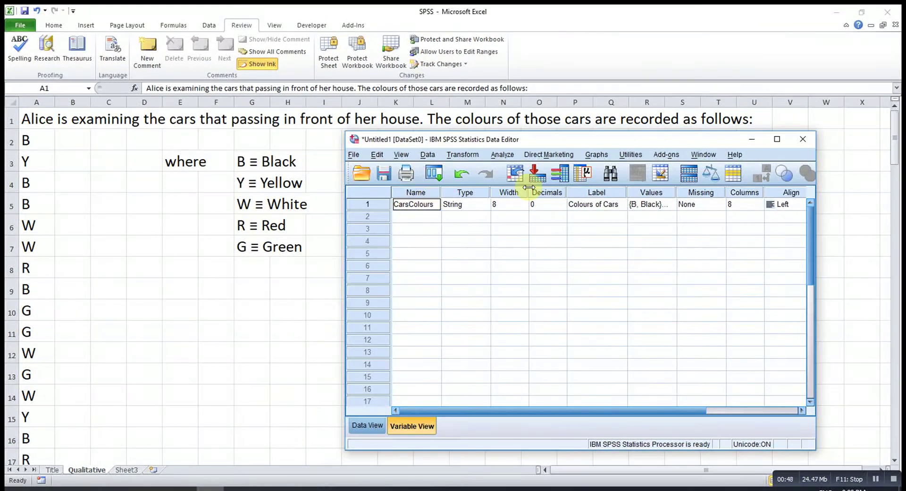
left_click(468, 204)
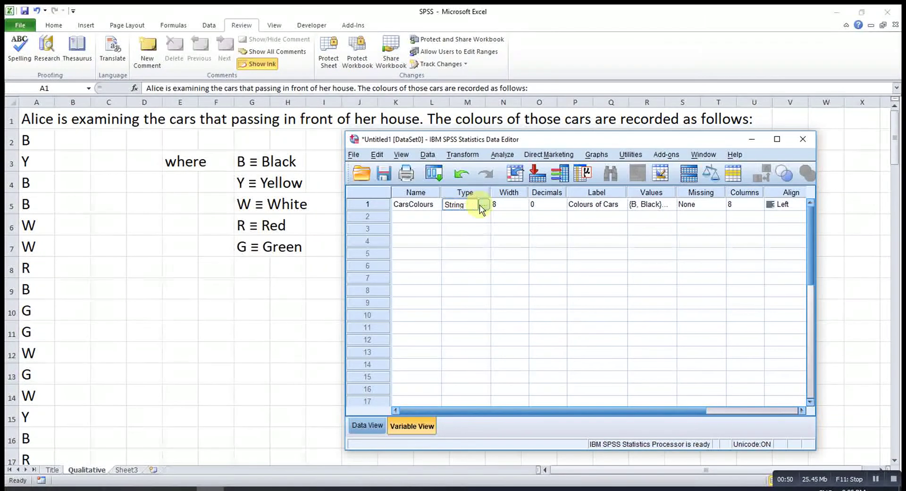
left_click(482, 205)
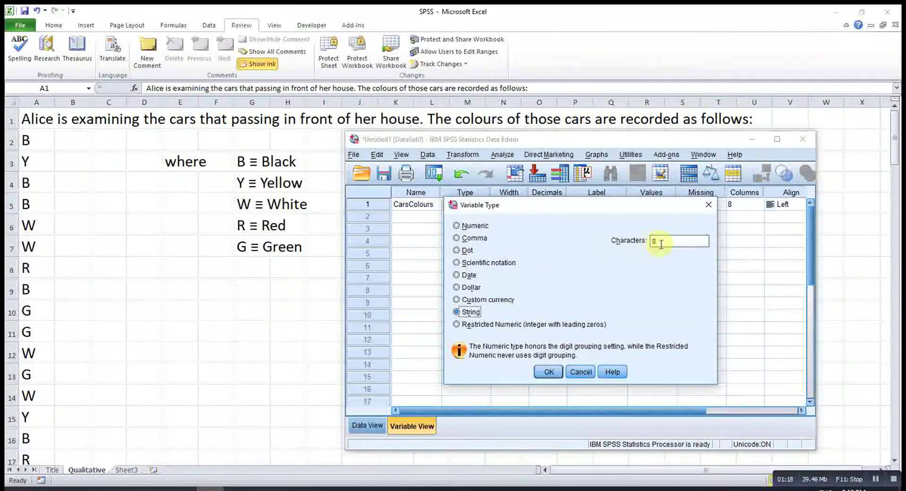
left_click(549, 372)
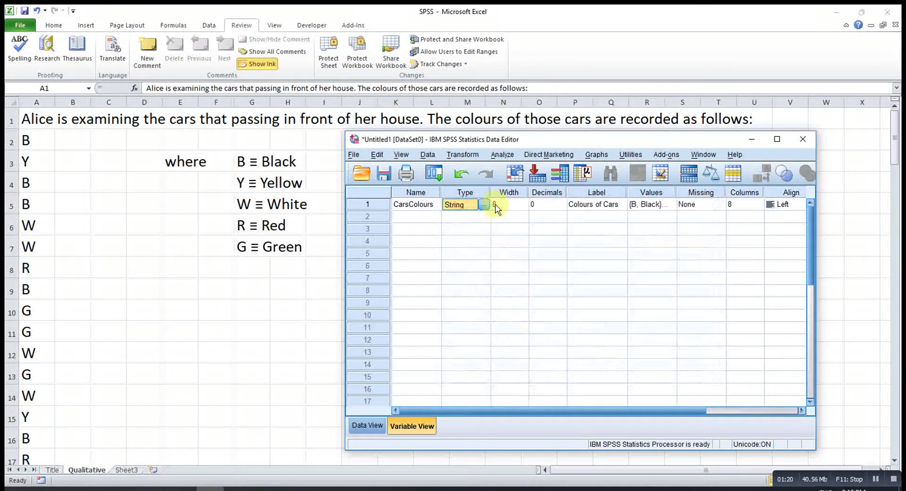
left_click(484, 204)
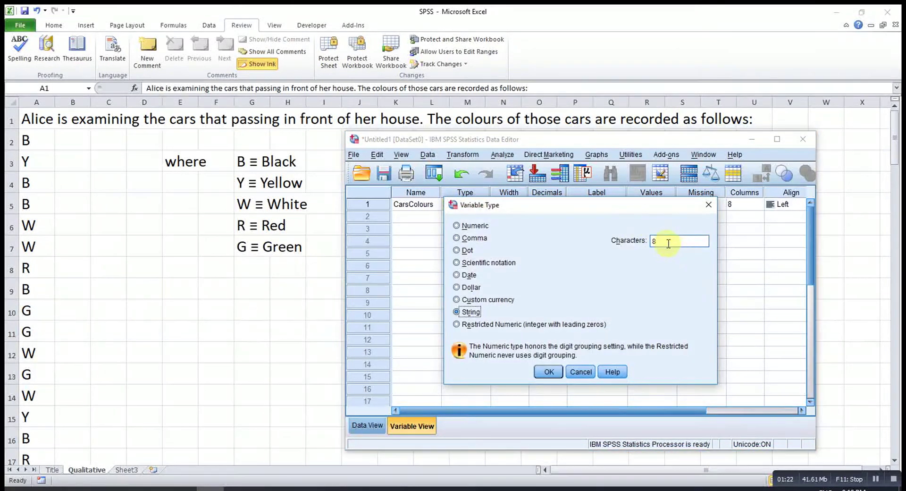
left_click(708, 204)
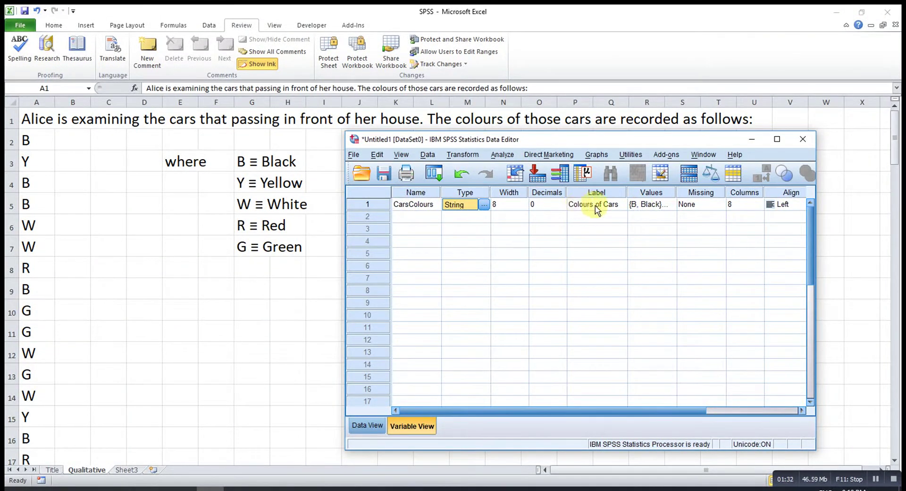
left_click(672, 205)
left_click(671, 204)
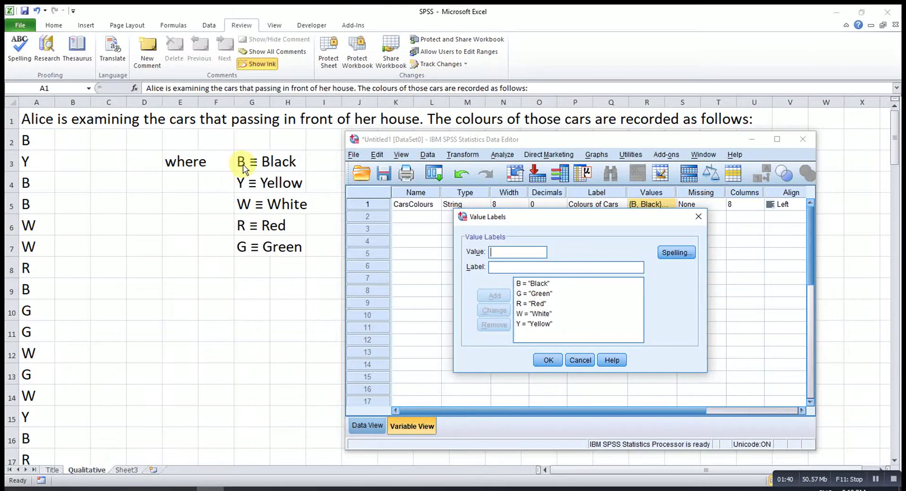
left_click(503, 267)
type("Bla")
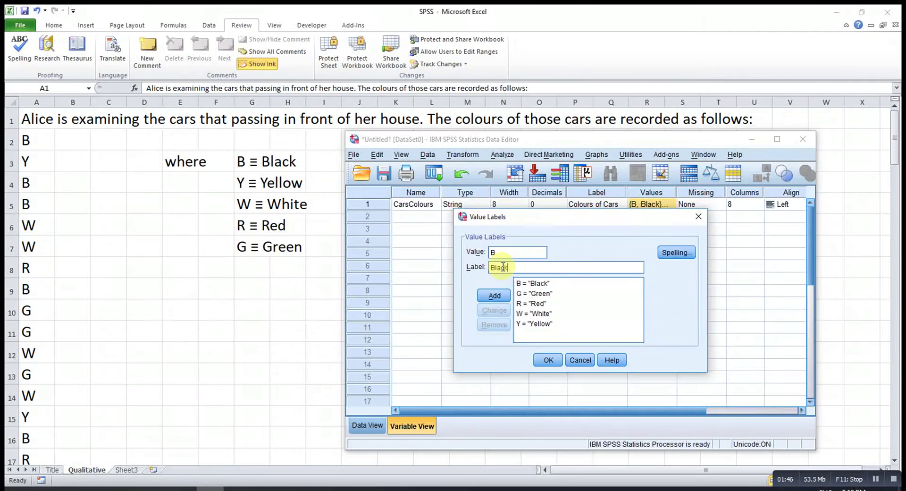
type("ck")
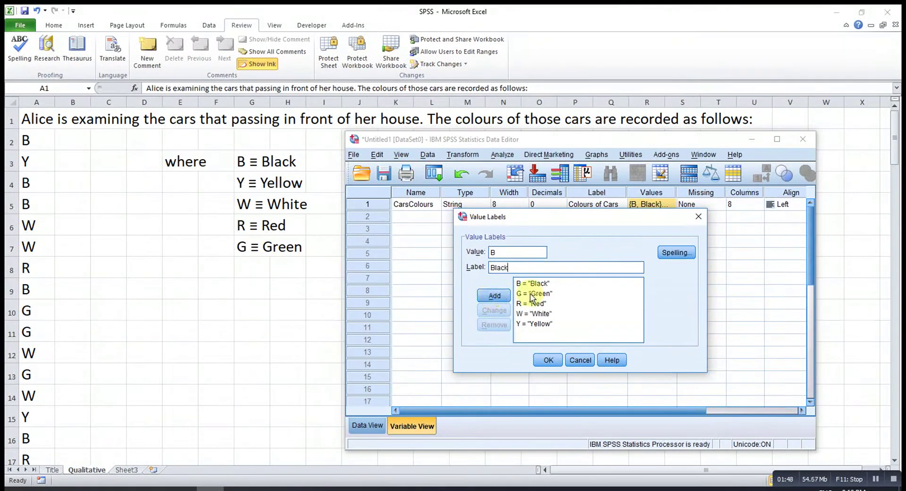
left_click(582, 359)
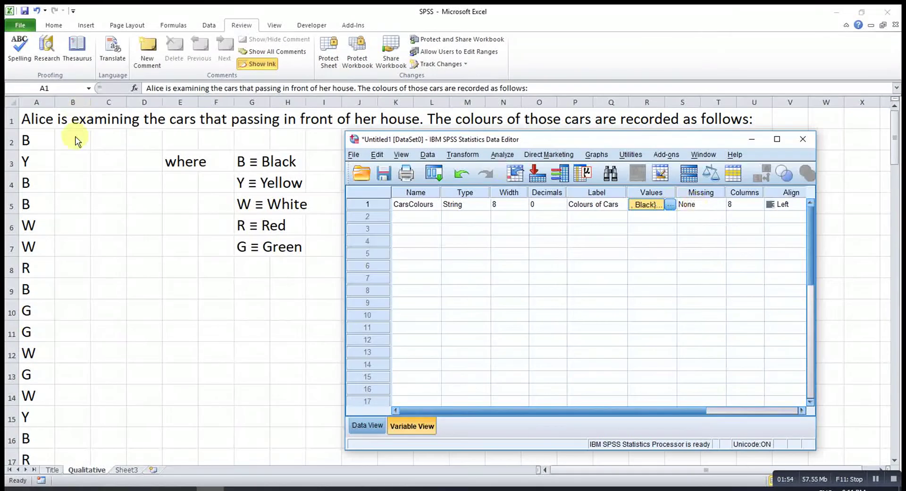
left_click_drag(631, 407, 726, 400)
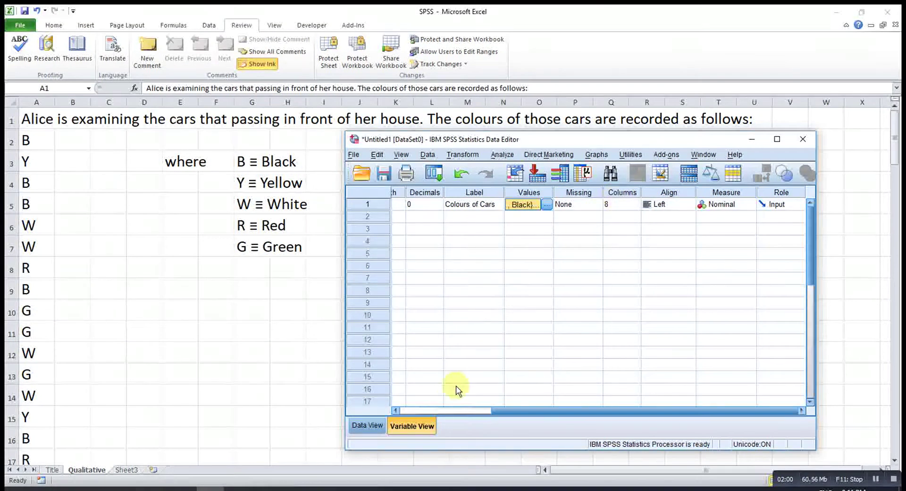
Check the CarsColours data and Measure options, keep Nominal, and return to Data View
left_click(363, 426)
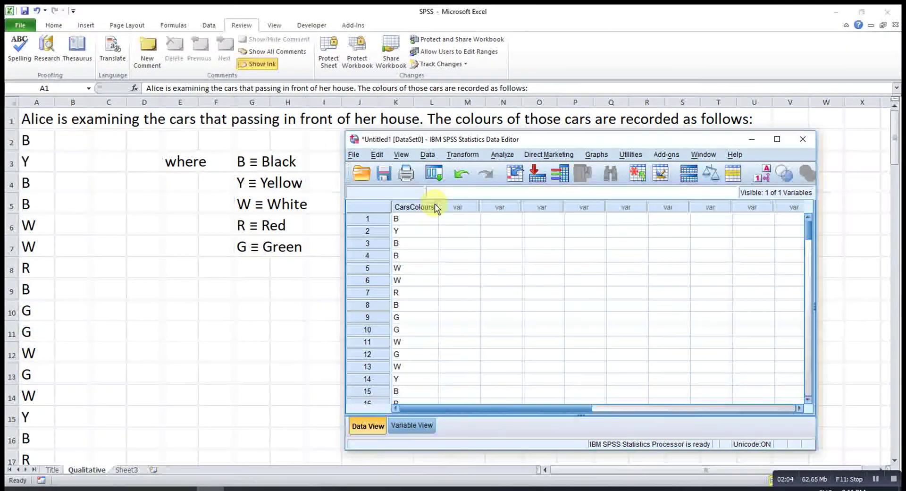
left_click(420, 425)
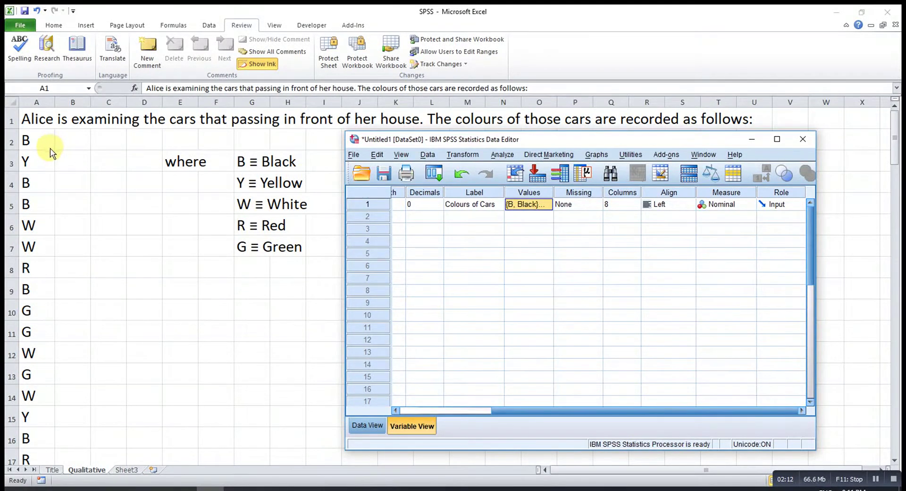
left_click(732, 206)
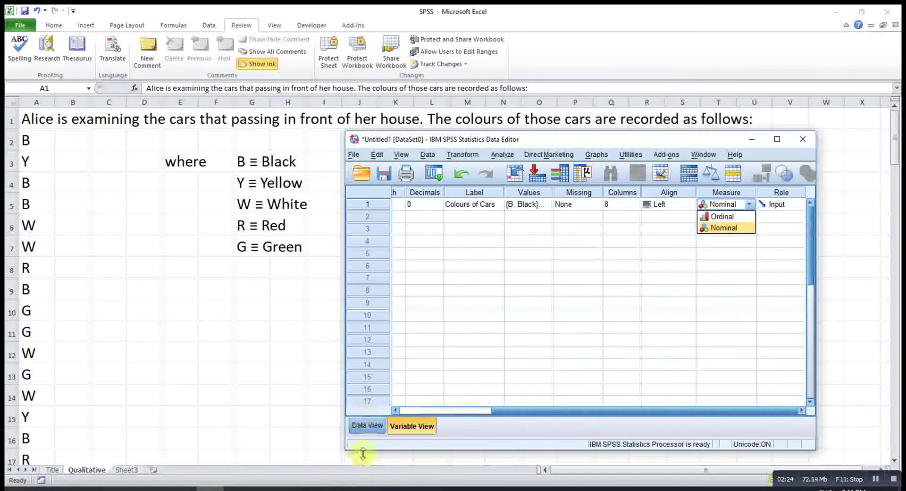
left_click(371, 425)
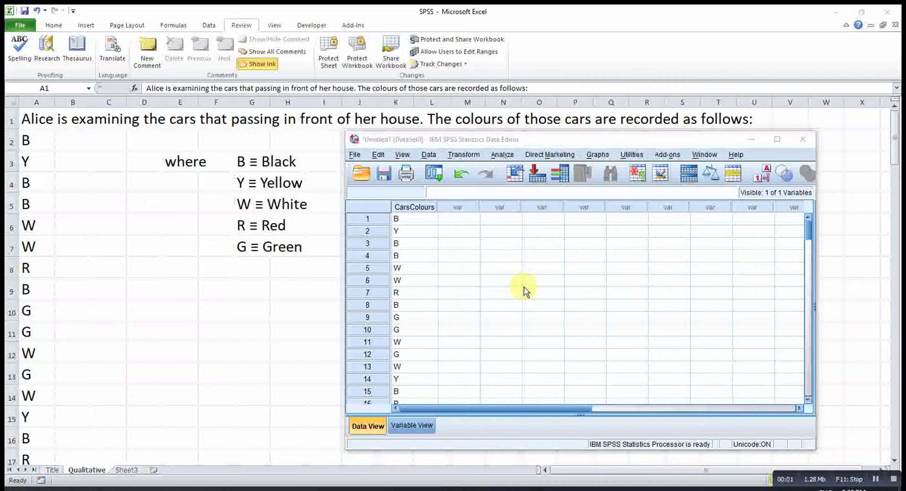
Run Frequencies on Colours of Cars with the Bar charts option selected
left_click(503, 156)
mouse_move(515, 181)
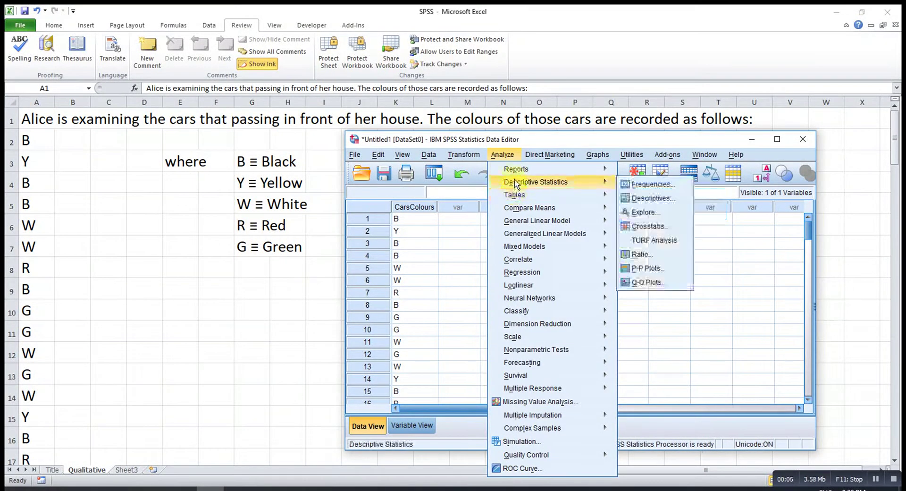
left_click(637, 188)
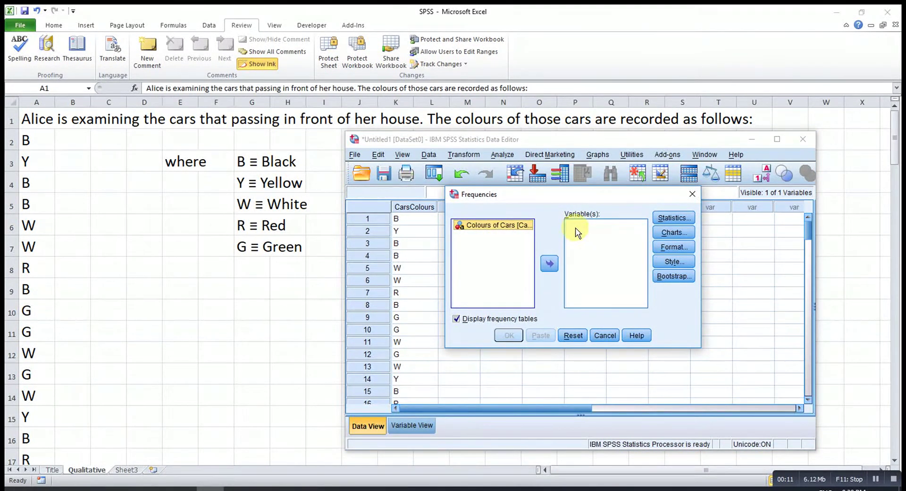
left_click(549, 263)
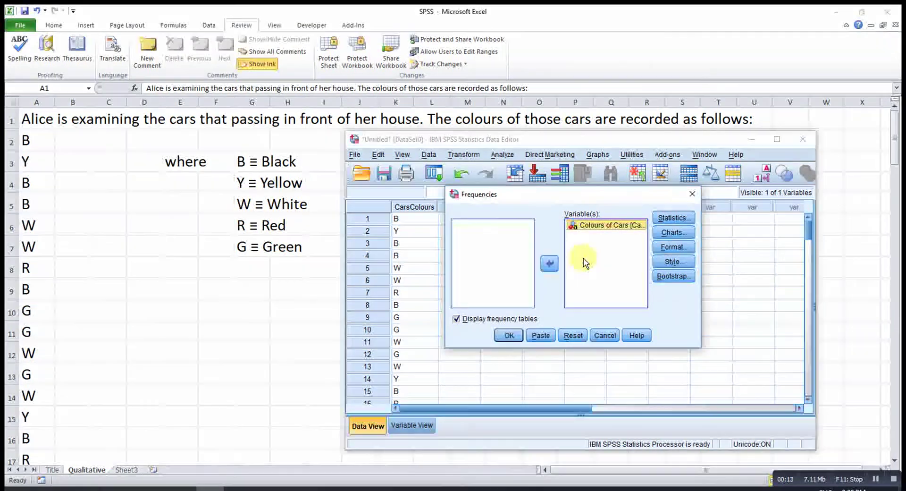
left_click(674, 232)
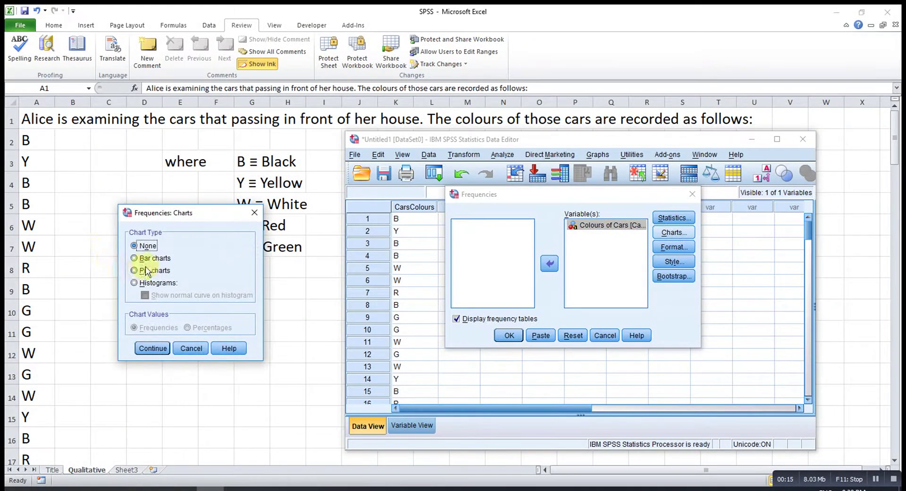
left_click(148, 259)
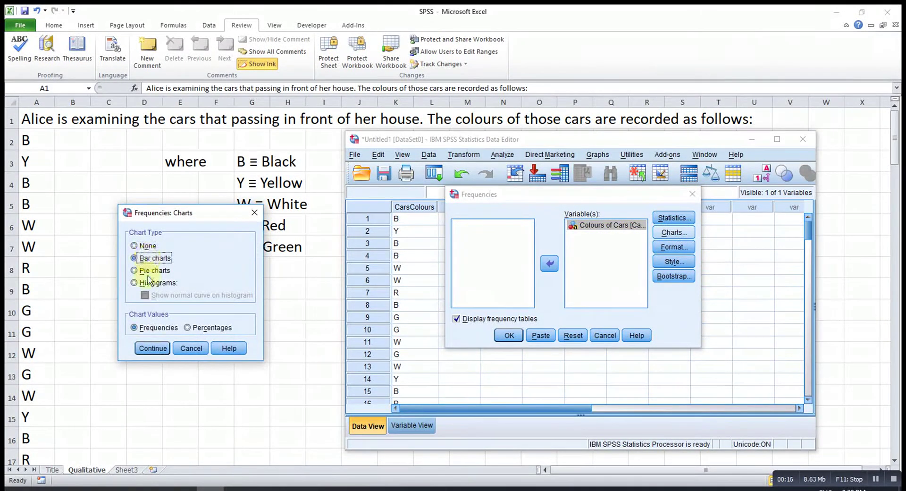
left_click(150, 345)
left_click(508, 334)
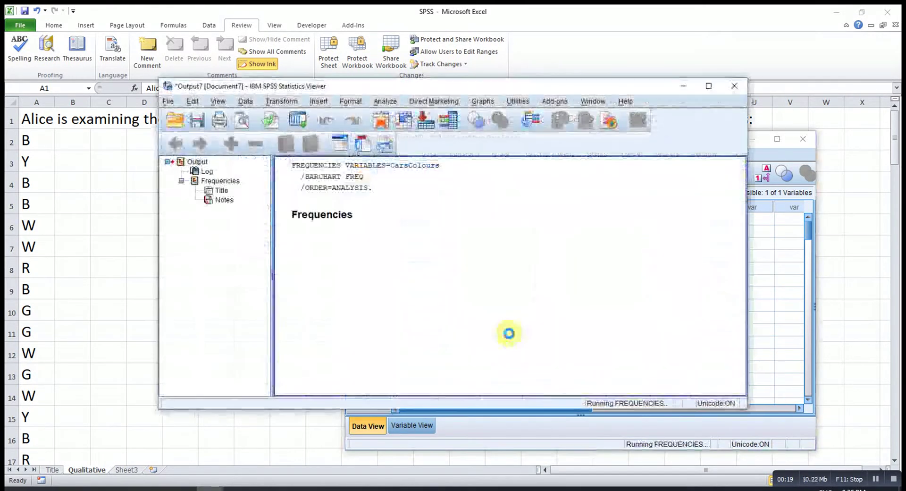
Check the output and move the Viewer right to show the frequency table and bar chart
scroll(476, 255, "down", 5)
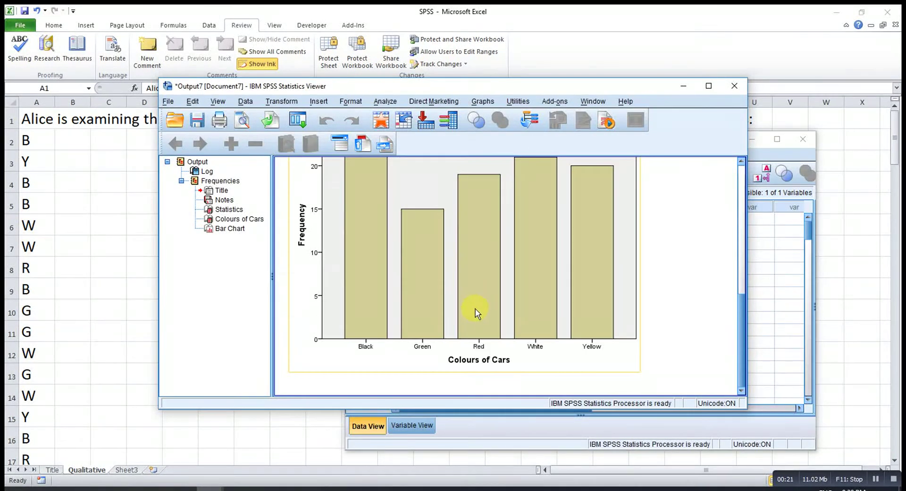
scroll(475, 307, "up", 3)
left_click_drag(443, 90, 596, 79)
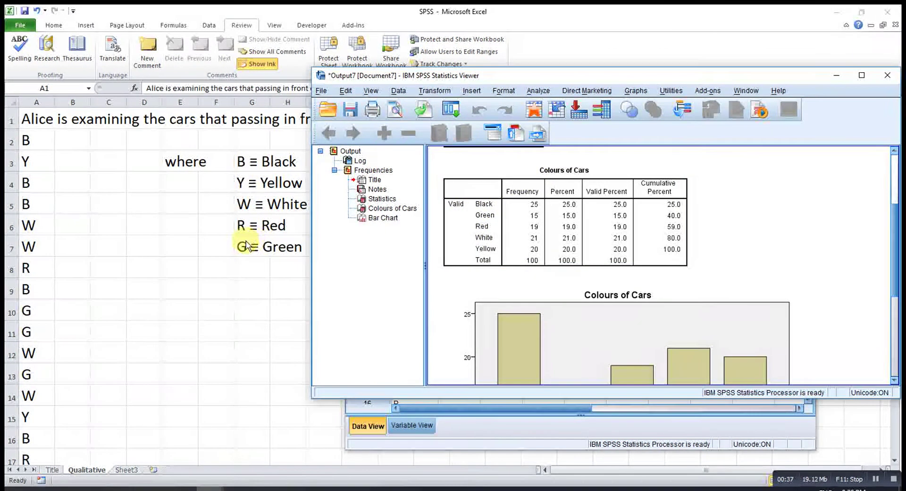
Format the Percent cells for Black through Yellow with 2 decimals via Cell Properties
double_click(571, 207)
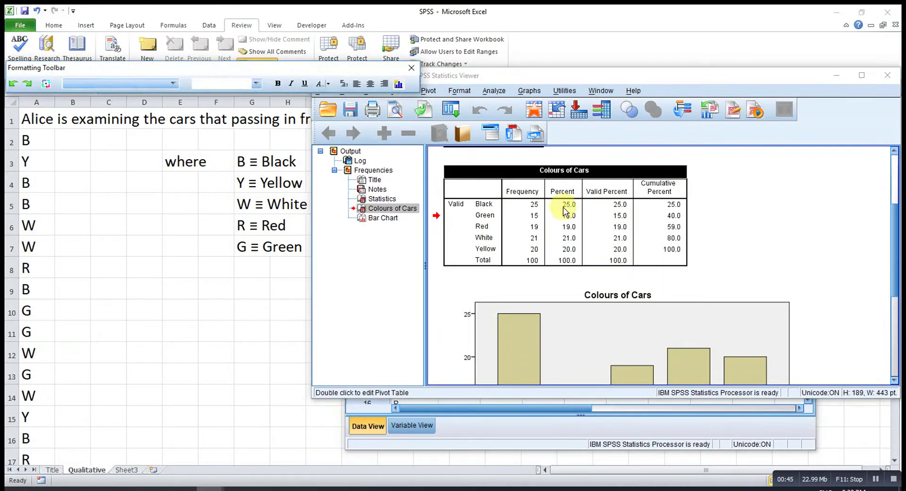
left_click_drag(570, 208, 565, 254)
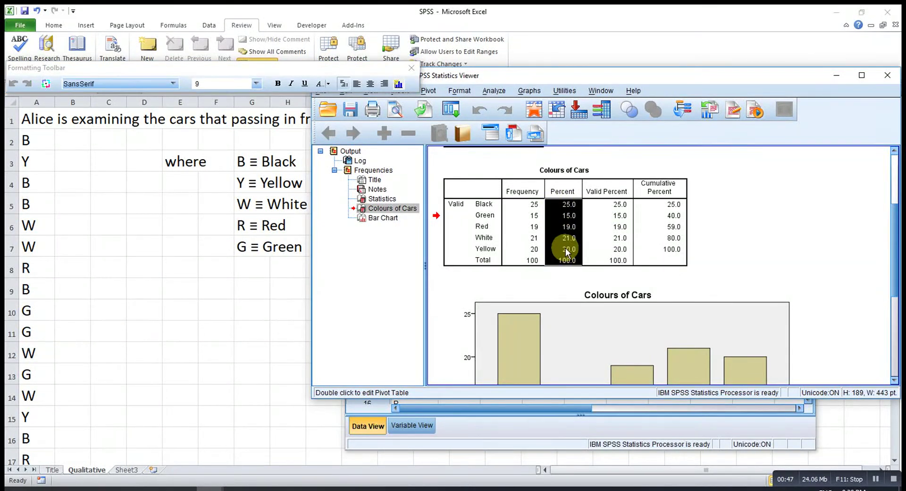
right_click(565, 250)
left_click(593, 382)
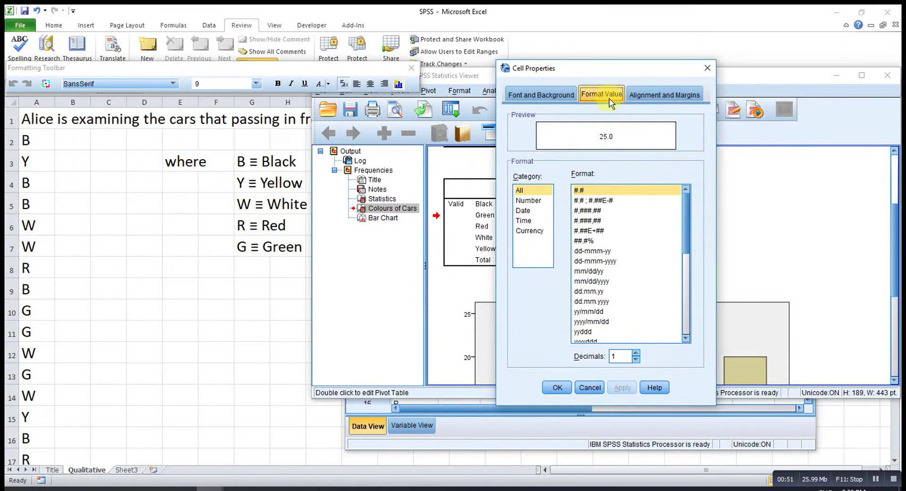
left_click(636, 354)
double_click(619, 360)
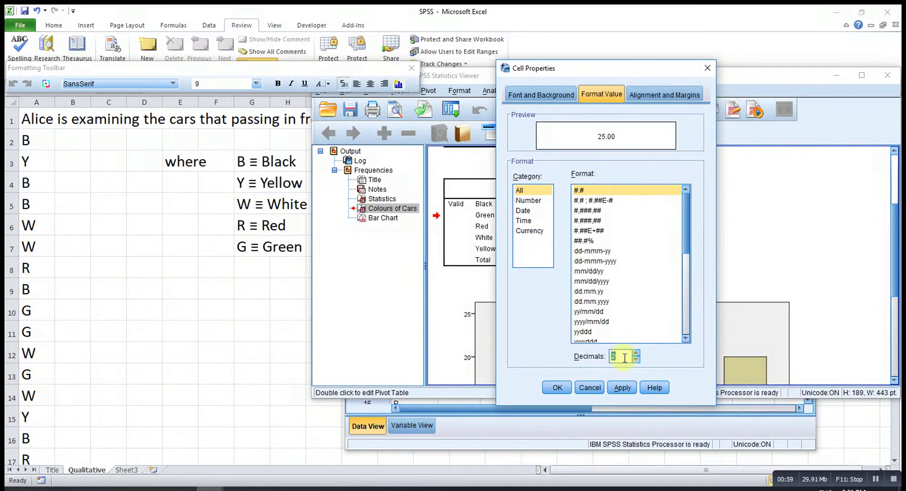
left_click(557, 388)
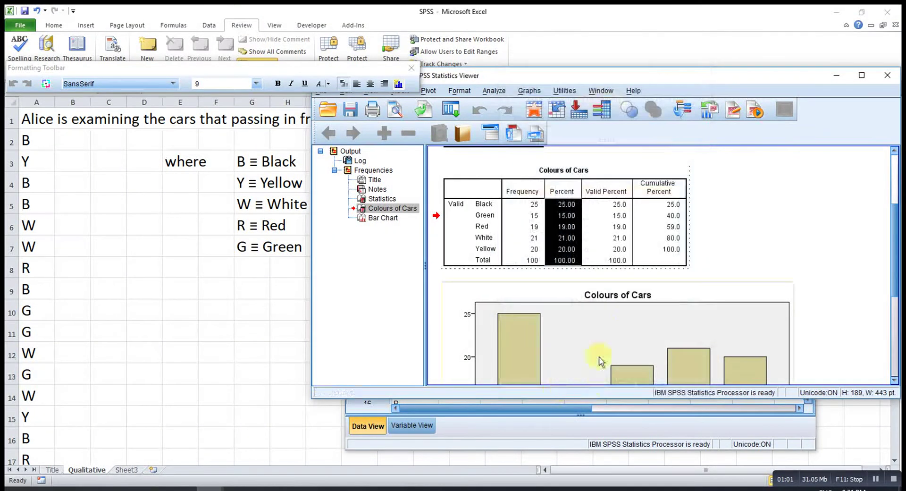
scroll(570, 224, "down", 4)
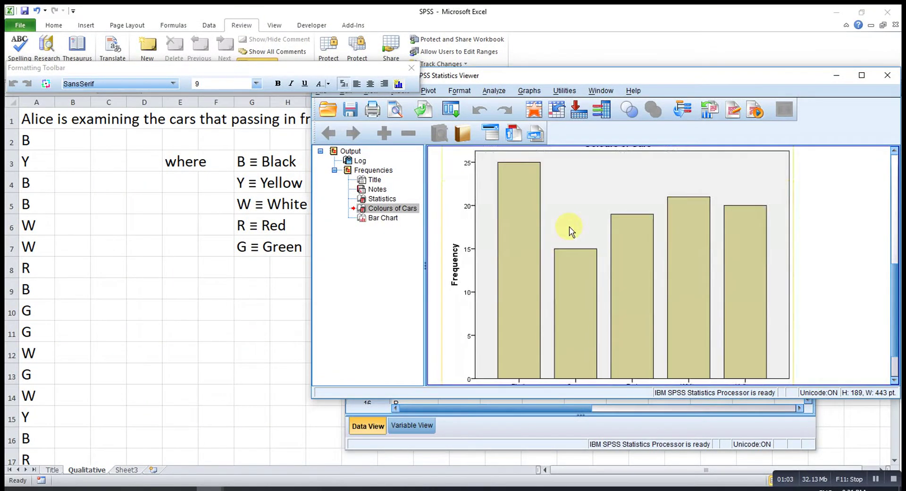
scroll(593, 293, "up", 3)
scroll(612, 293, "down", 3)
scroll(613, 296, "up", 3)
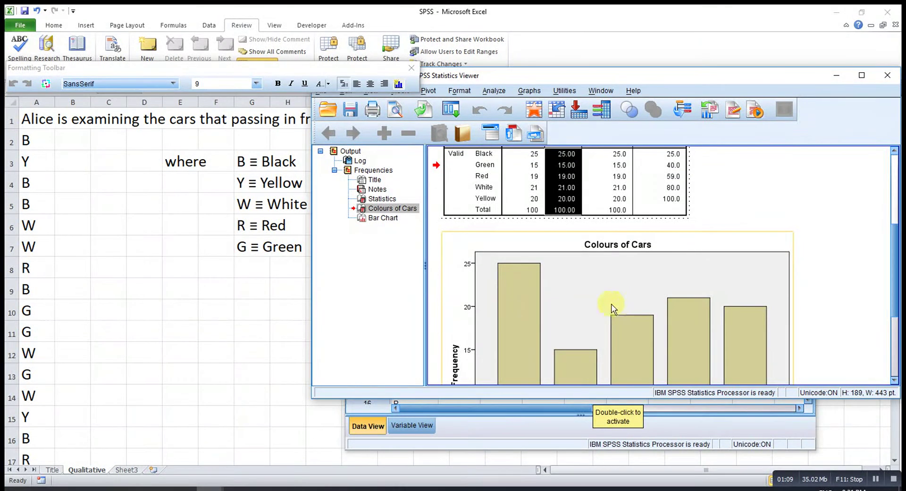
In Chart Editor, change the bar chart title to 'Bar Chart of the colours of 100 cars'
double_click(598, 304)
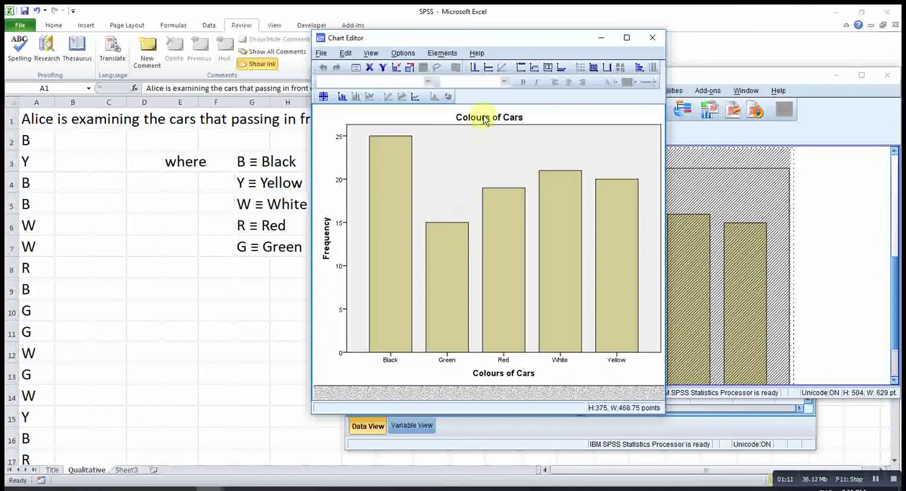
left_click(498, 120)
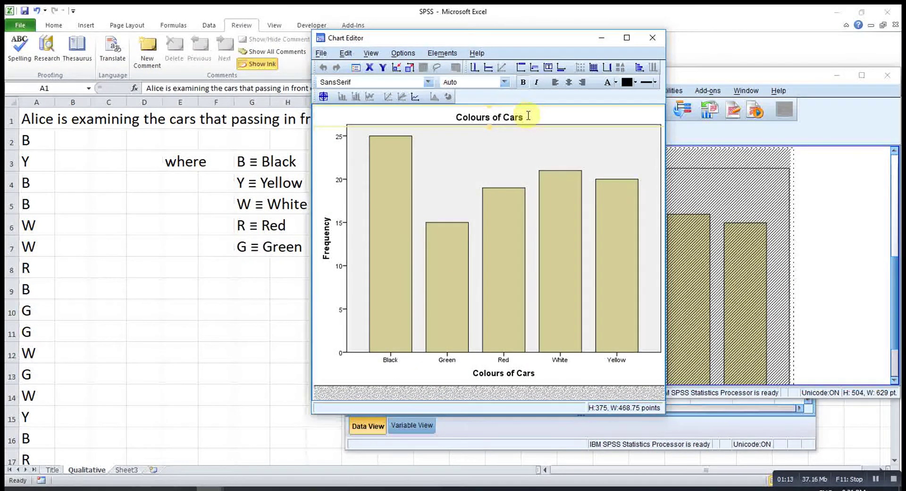
left_click(491, 118)
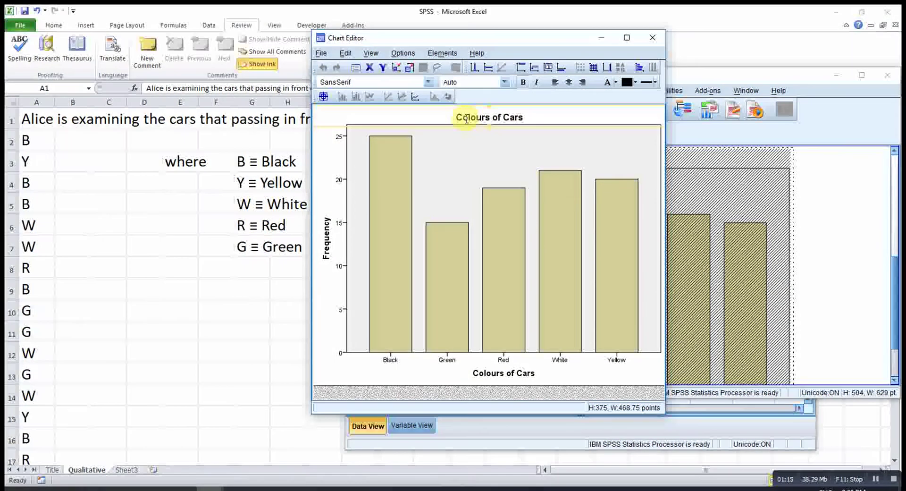
left_click_drag(365, 114, 315, 113)
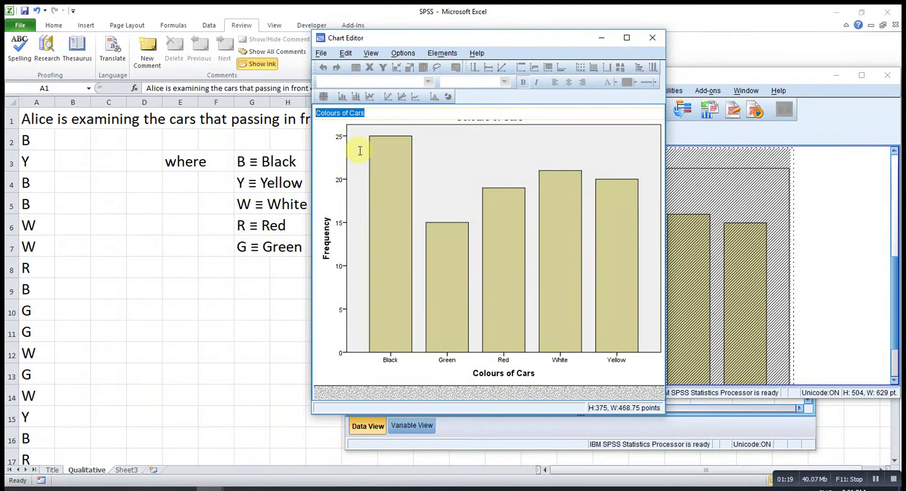
type("Bar C")
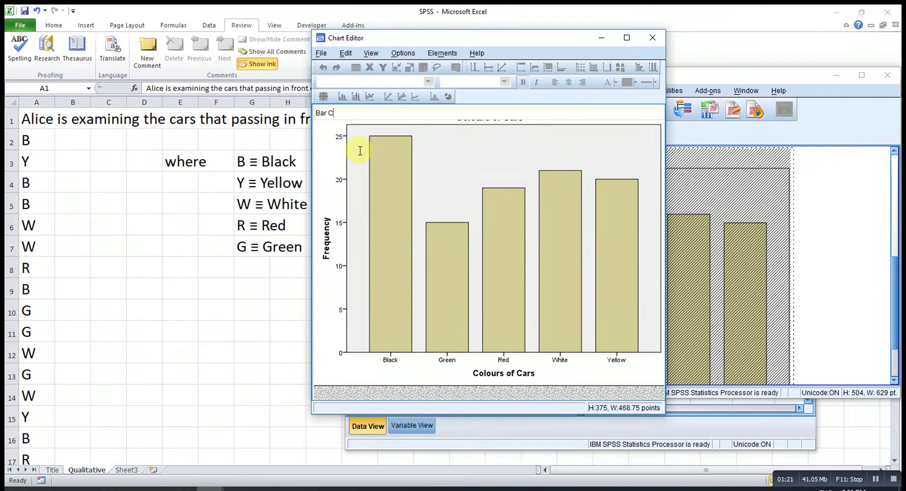
type("hart of ")
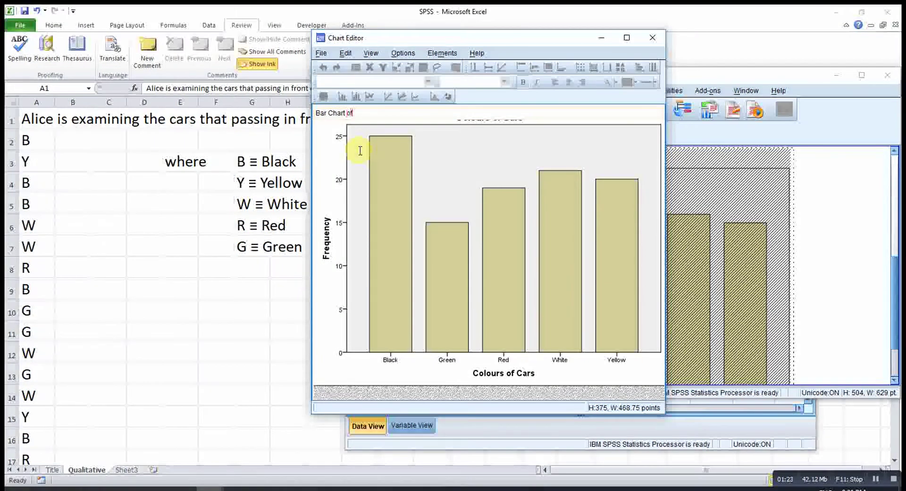
type("the colours of")
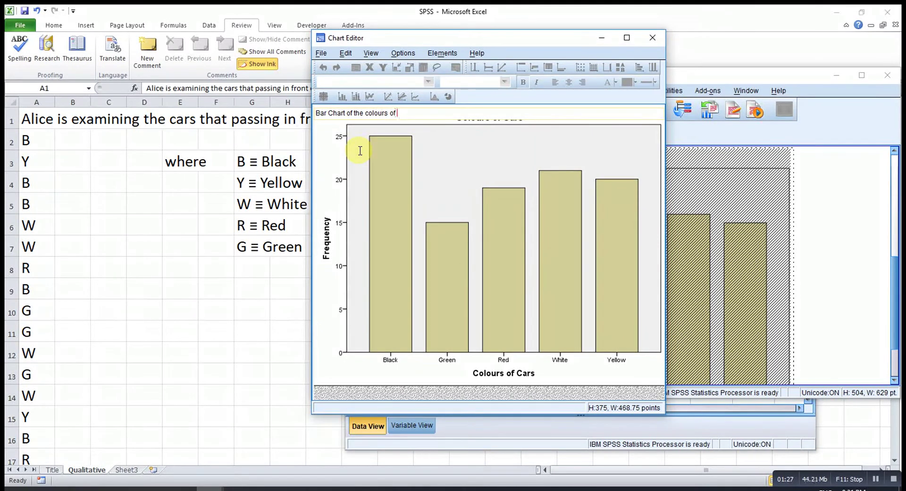
type(" 100 cars")
left_click(384, 192)
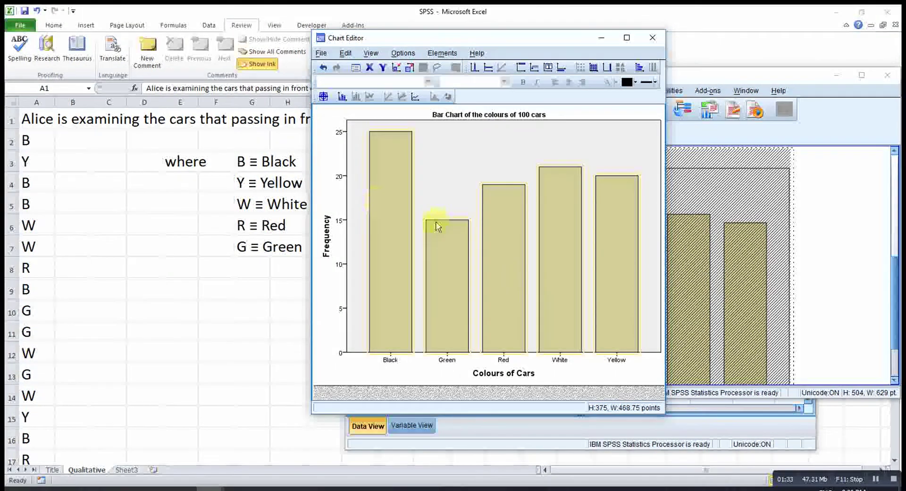
double_click(450, 247)
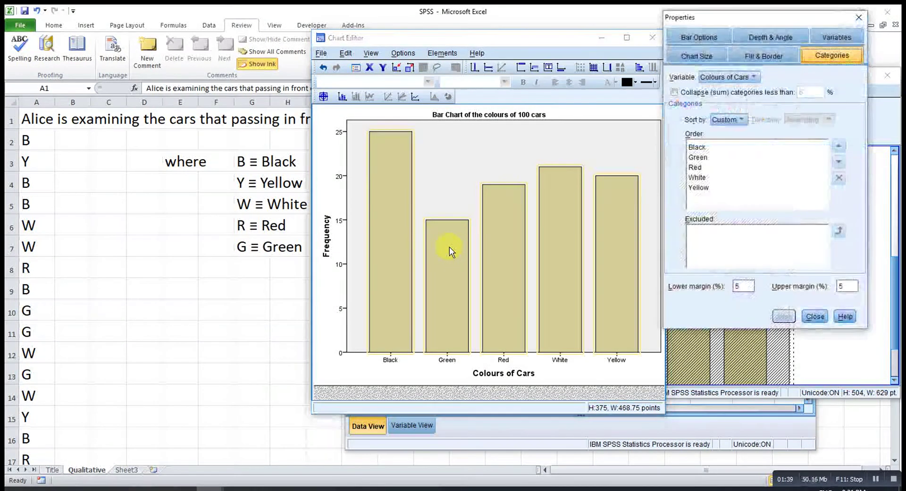
Fill all bars blue, then give the Green bar a greyish-purple fill
left_click(752, 56)
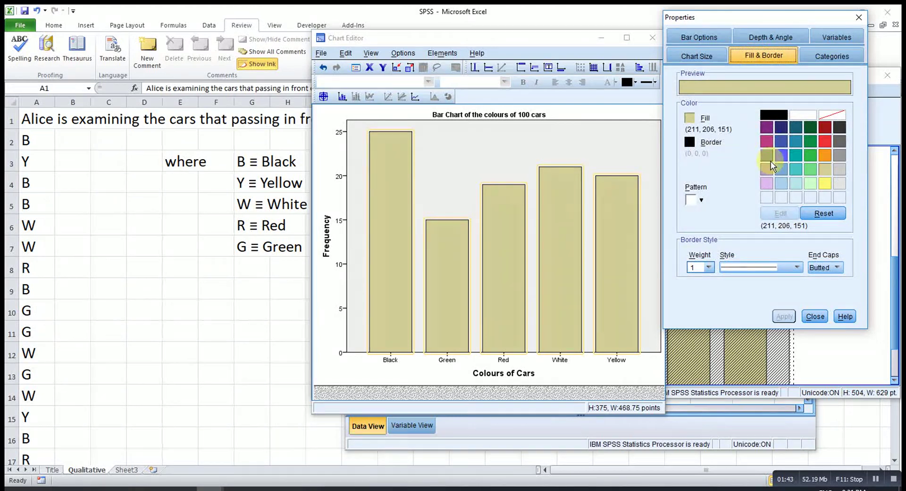
left_click(781, 154)
left_click(784, 316)
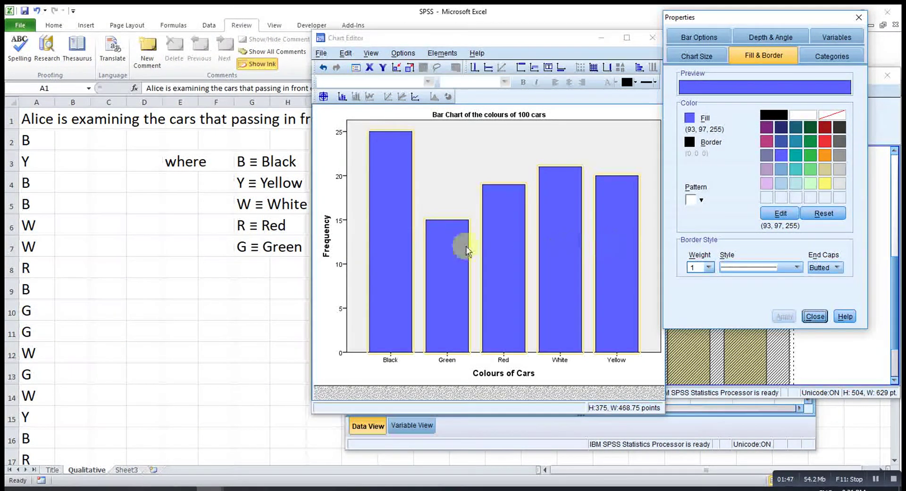
left_click(451, 254)
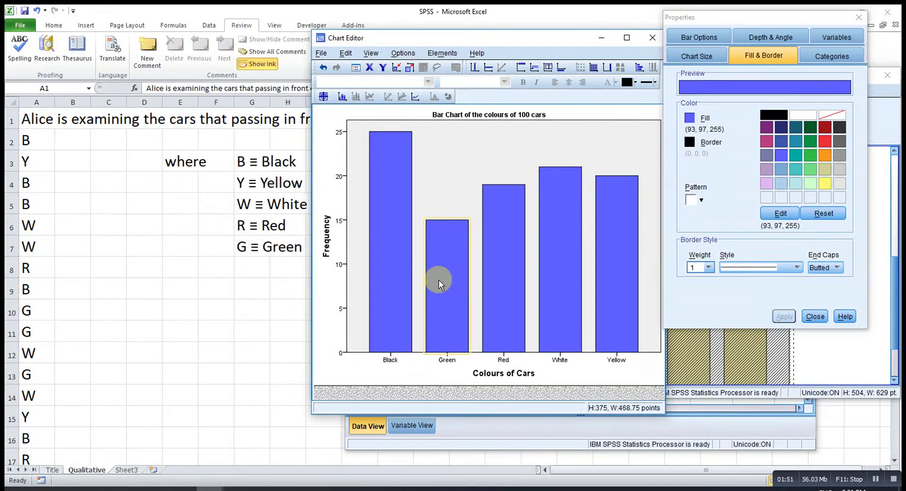
left_click(770, 159)
left_click(775, 317)
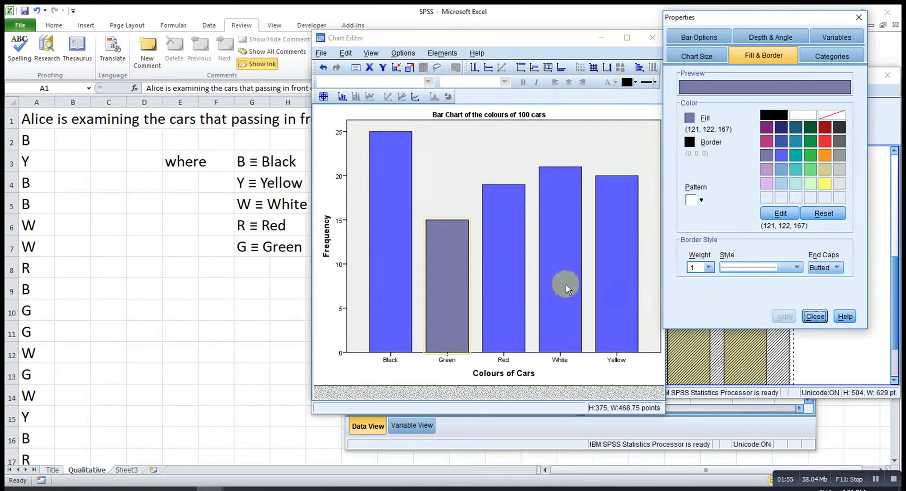
Give the chart's plot area a white background fill
left_click(458, 165)
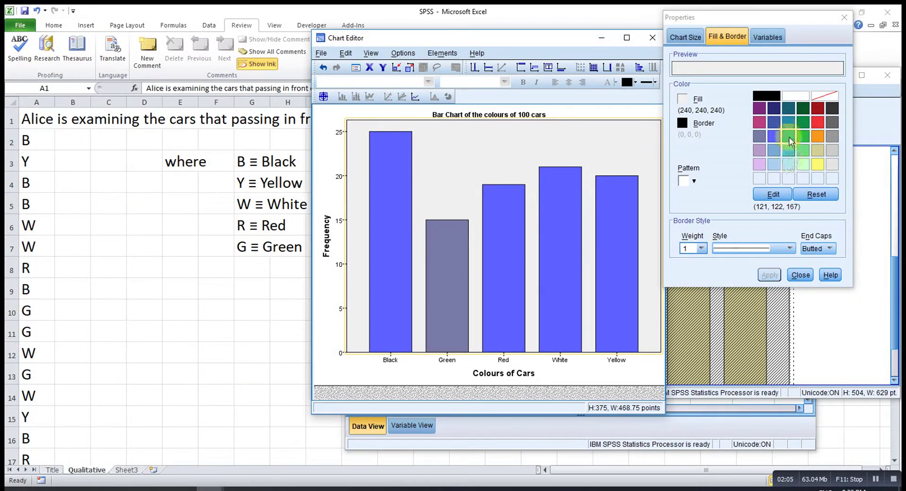
left_click(796, 96)
left_click(769, 275)
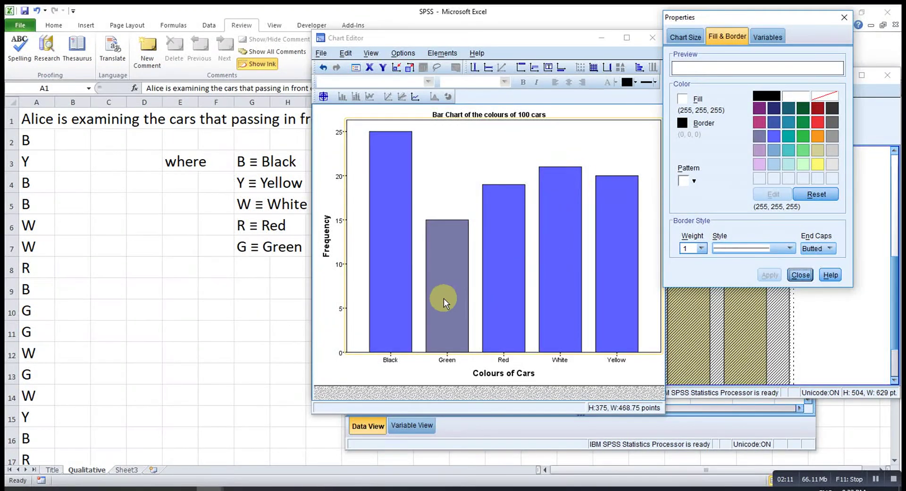
left_click(390, 174)
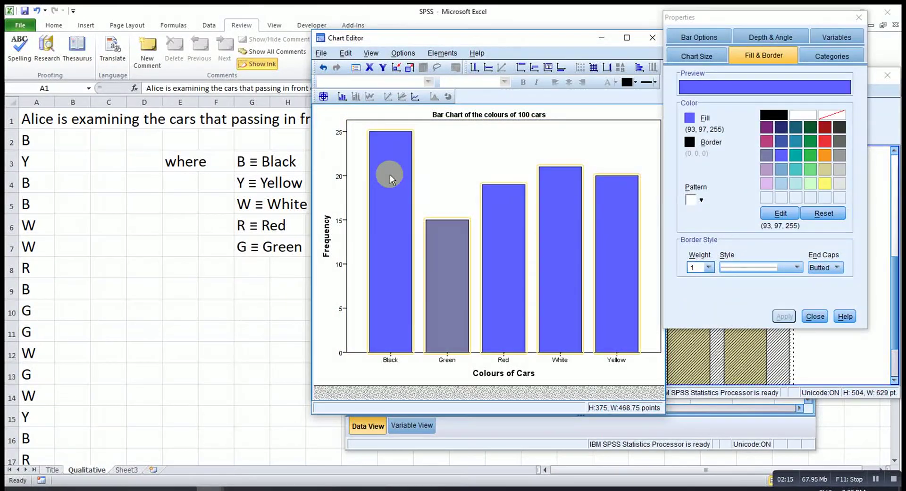
left_click(442, 53)
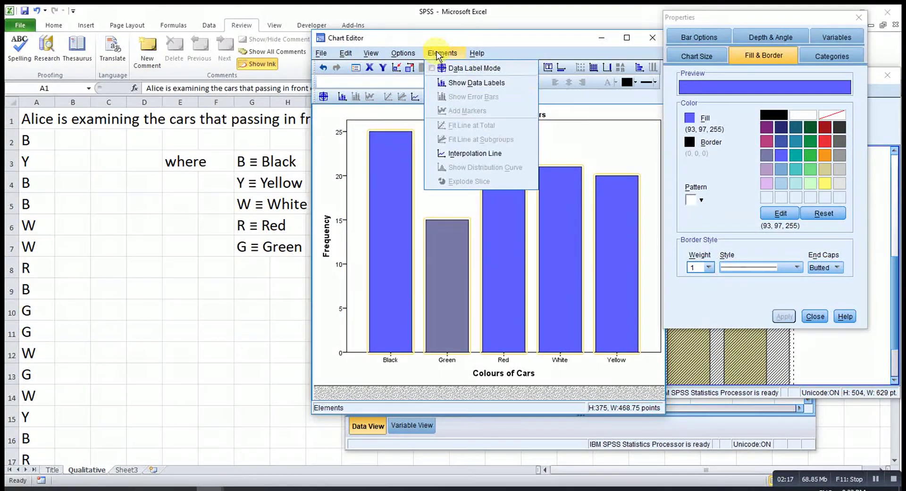
Add count data labels to every bar, positioned at the top centre of each bar
left_click(460, 84)
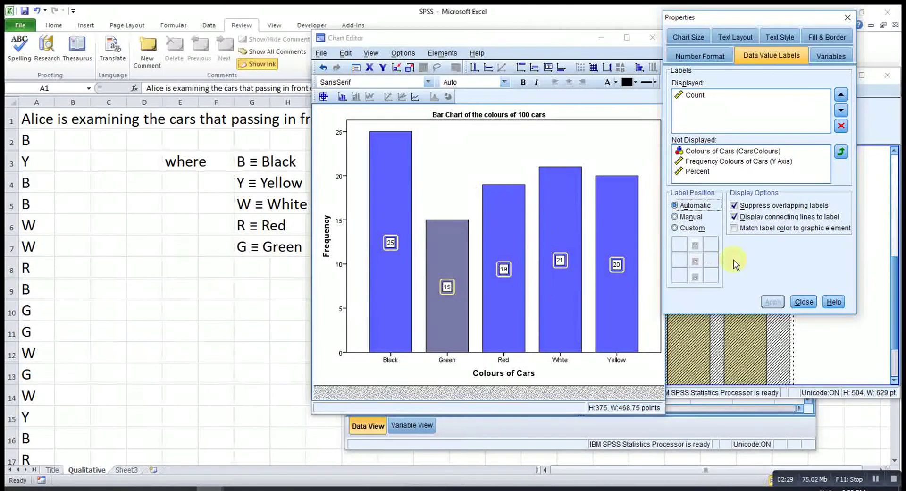
left_click(675, 228)
left_click(694, 244)
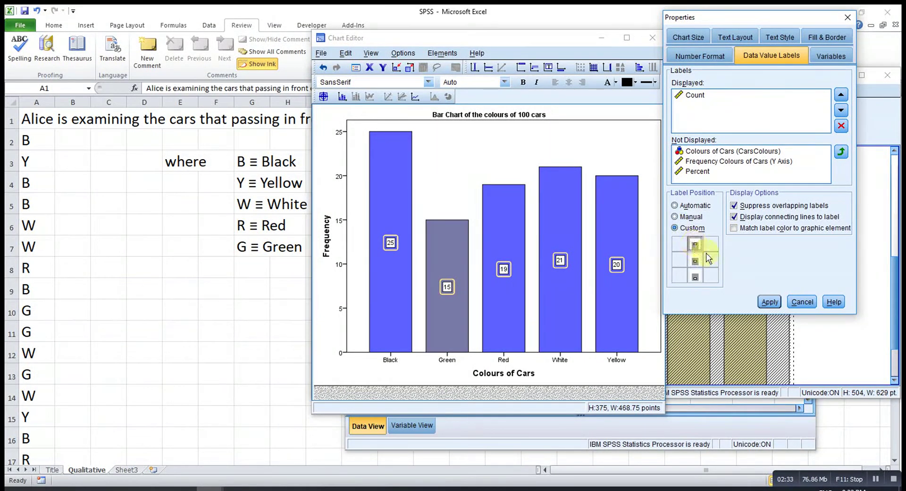
left_click(769, 302)
left_click(694, 277)
left_click(762, 300)
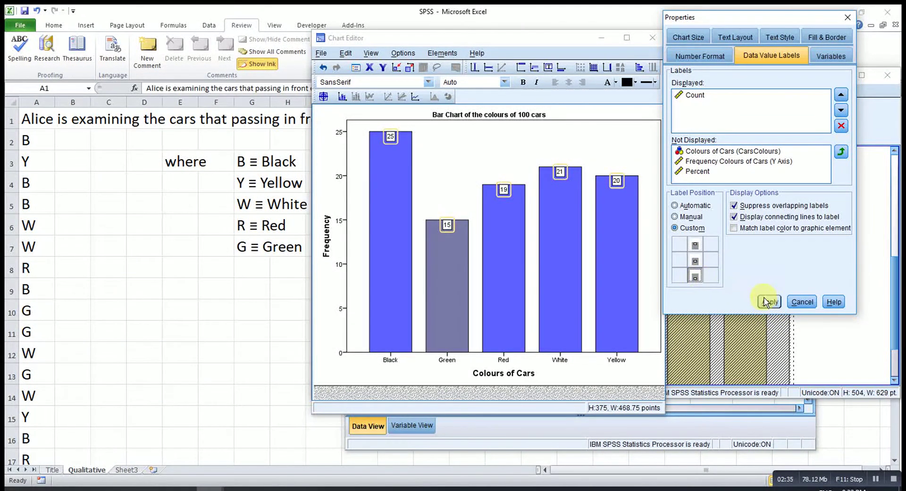
left_click(695, 244)
left_click(769, 301)
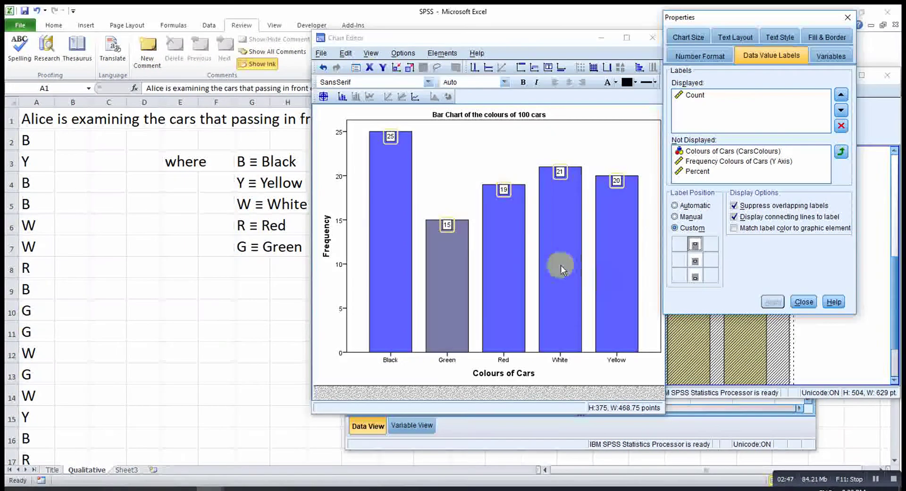
left_click(394, 240)
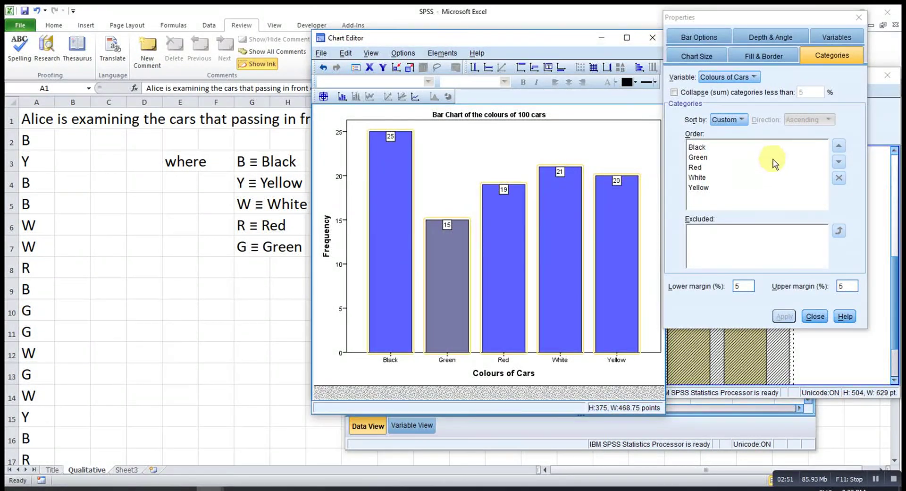
Move Yellow to second and White to third in the category order, apply, and close
left_click(703, 187)
left_click(839, 146)
left_click(838, 146)
left_click(839, 146)
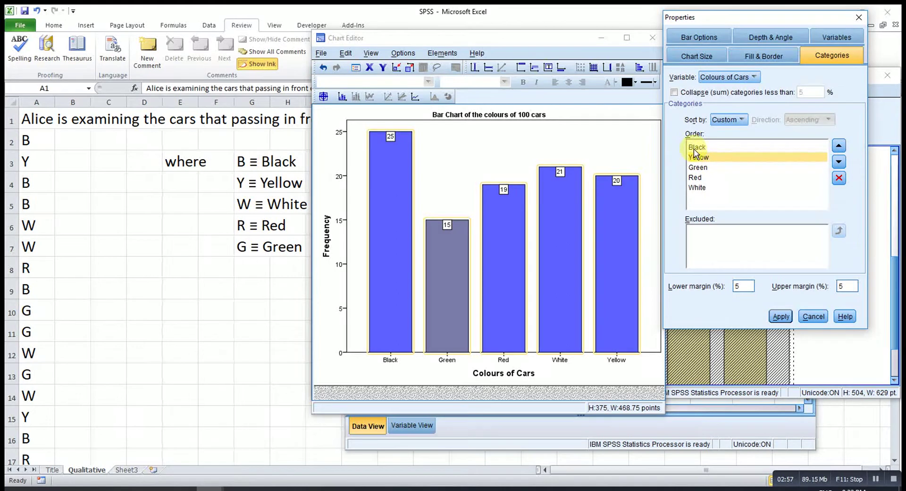
left_click(781, 314)
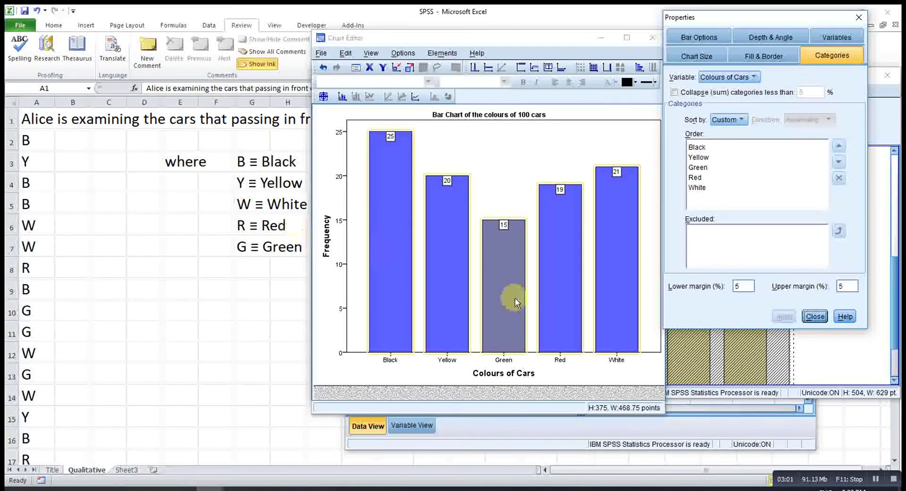
left_click(699, 187)
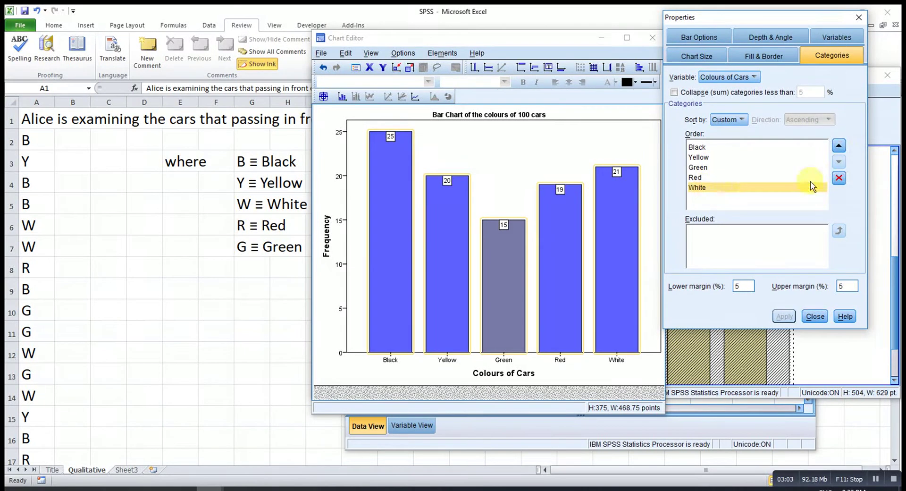
left_click(839, 145)
left_click(839, 146)
left_click(839, 146)
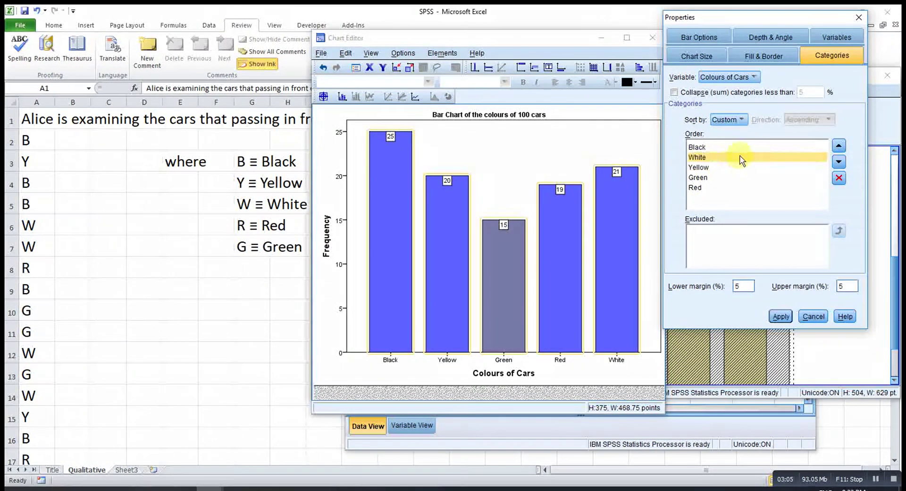
left_click(838, 162)
left_click(781, 316)
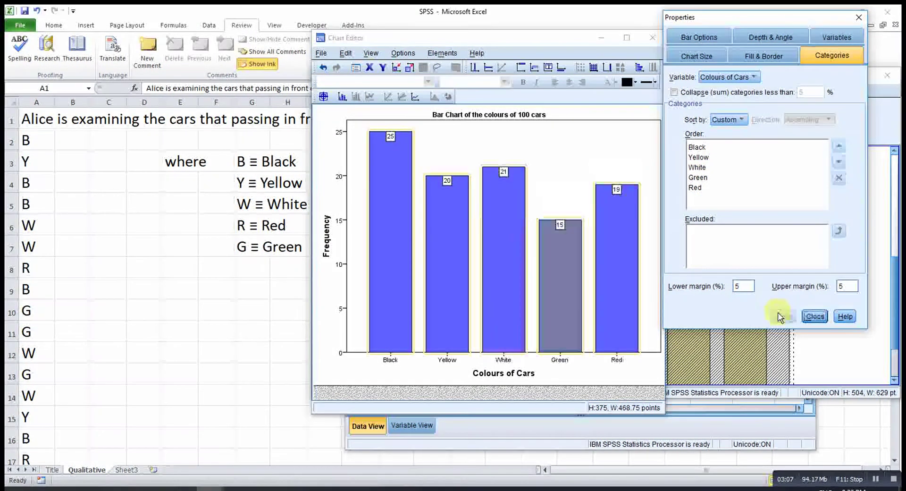
left_click(814, 316)
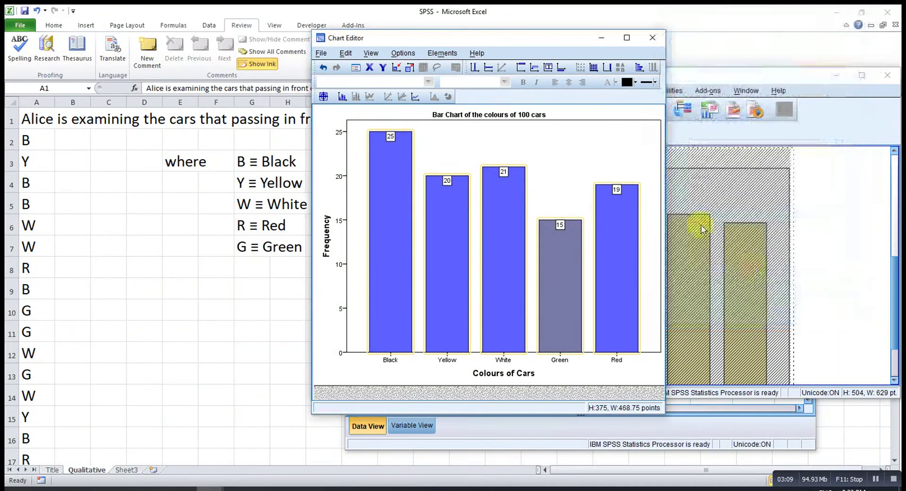
Close the Chart Editor and return to the output viewer
left_click(652, 42)
scroll(646, 253, "down", 2)
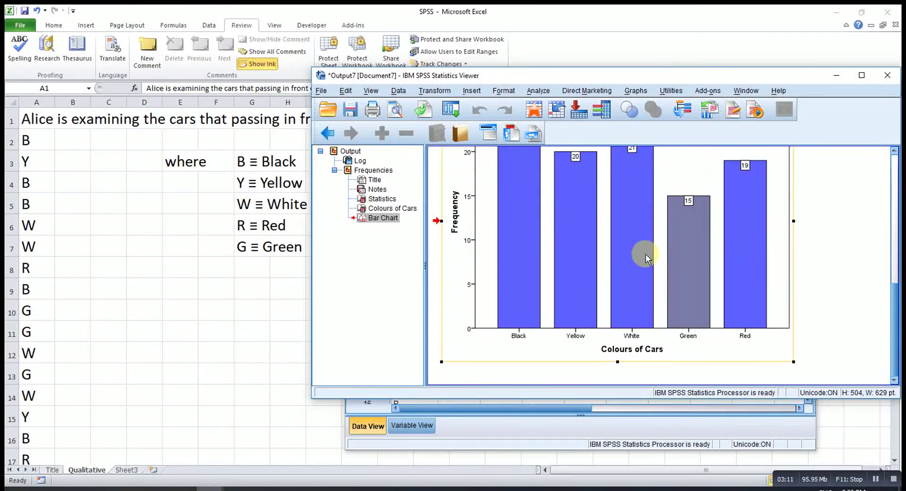
scroll(645, 256, "up", 3)
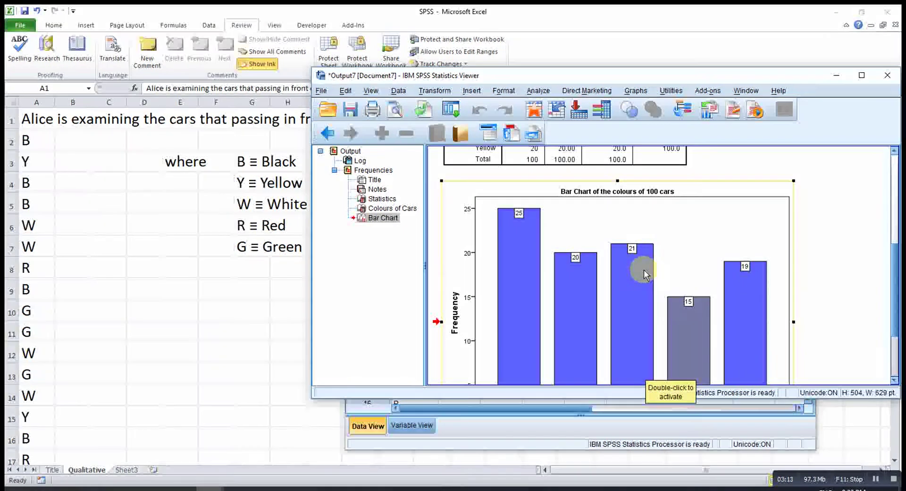
scroll(635, 260, "down", 2)
scroll(607, 240, "up", 2)
scroll(610, 240, "down", 2)
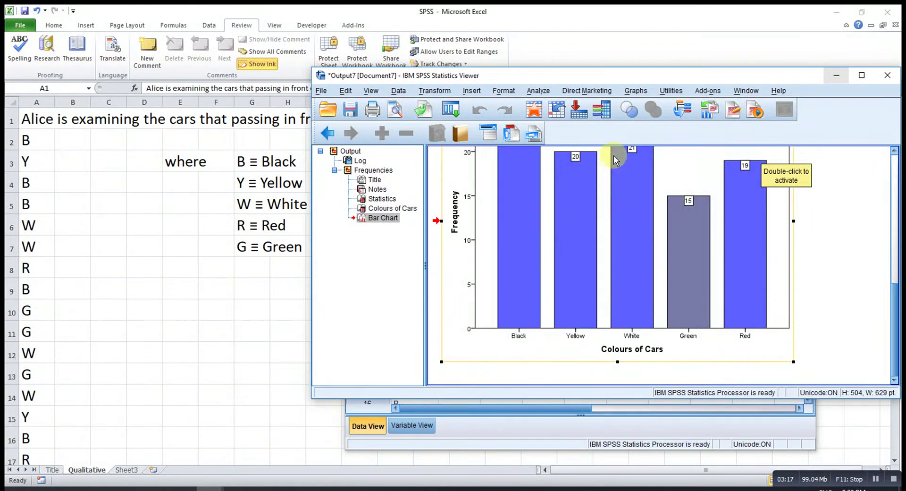
Create a legacy simple bar chart of counts with Colours of Cars on the category axis
left_click(636, 90)
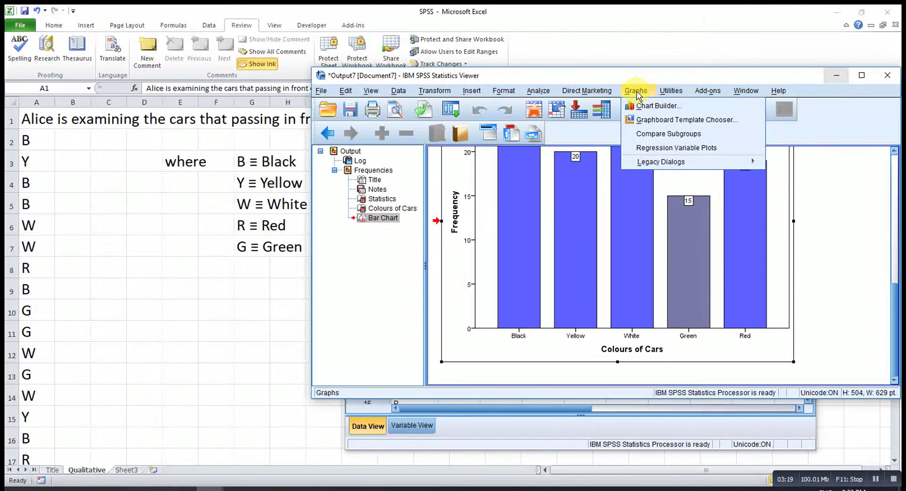
mouse_move(652, 162)
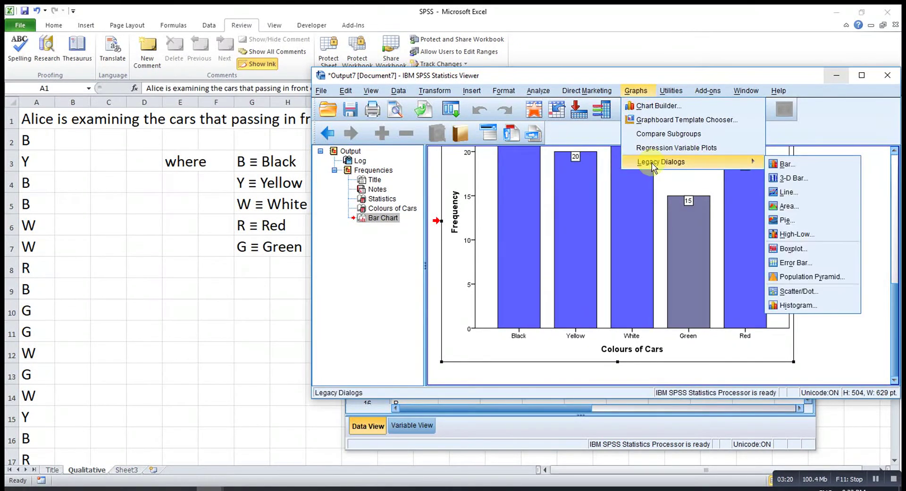
left_click(786, 165)
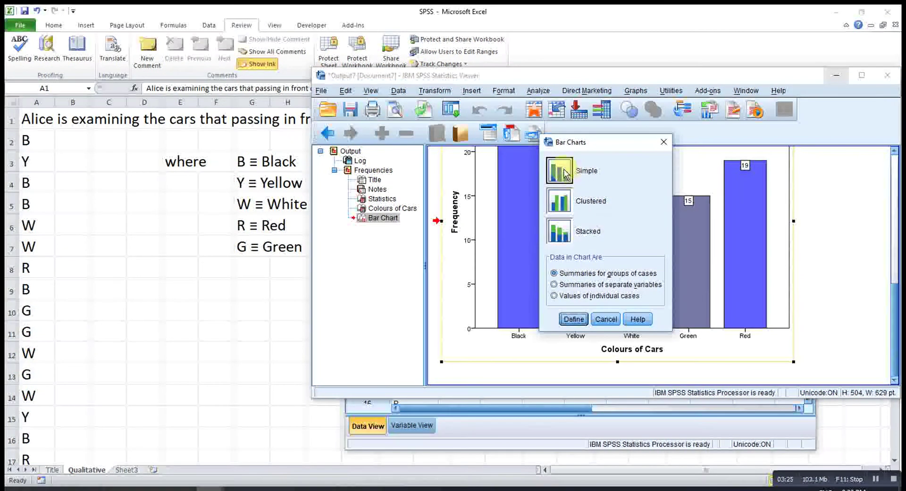
left_click(573, 319)
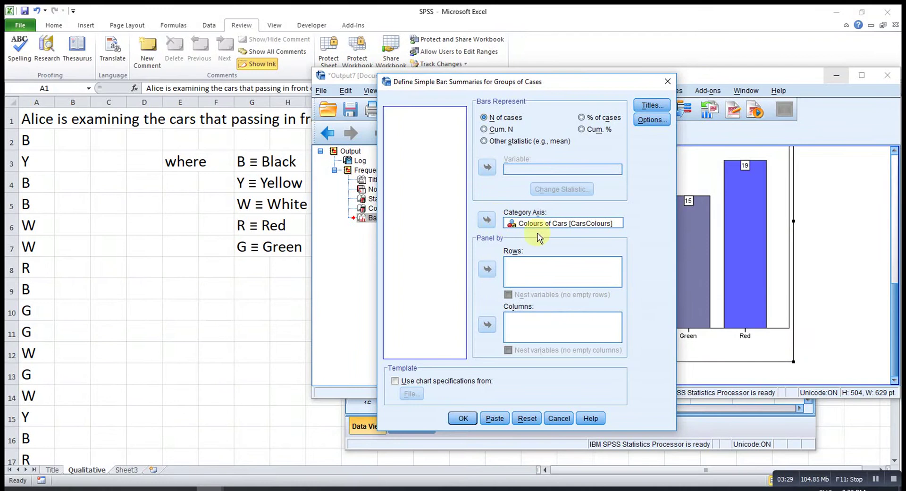
left_click(523, 418)
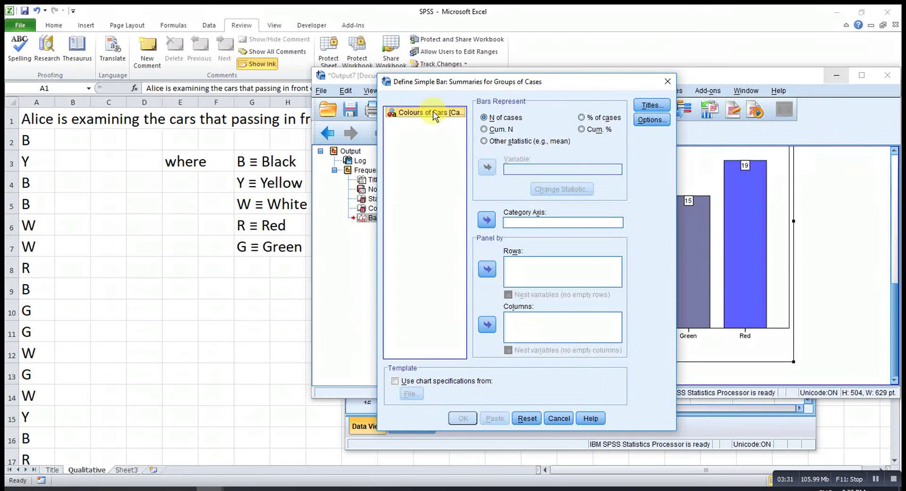
left_click(487, 219)
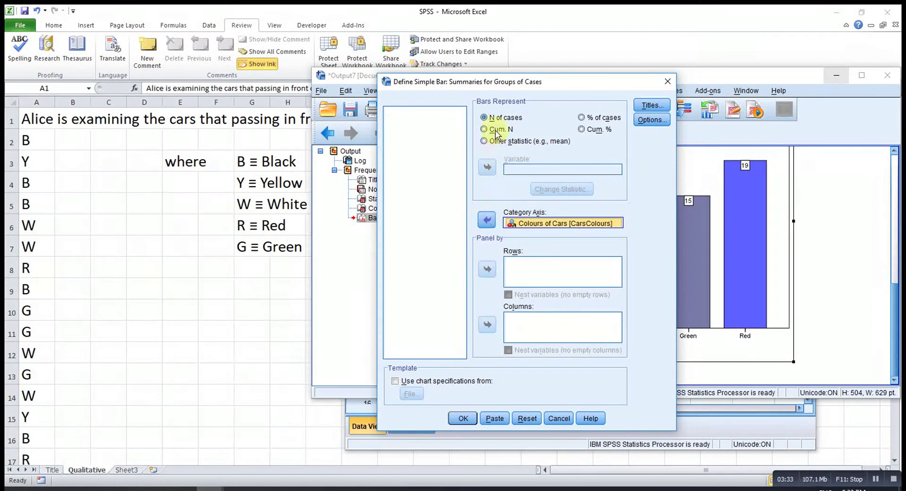
left_click(463, 418)
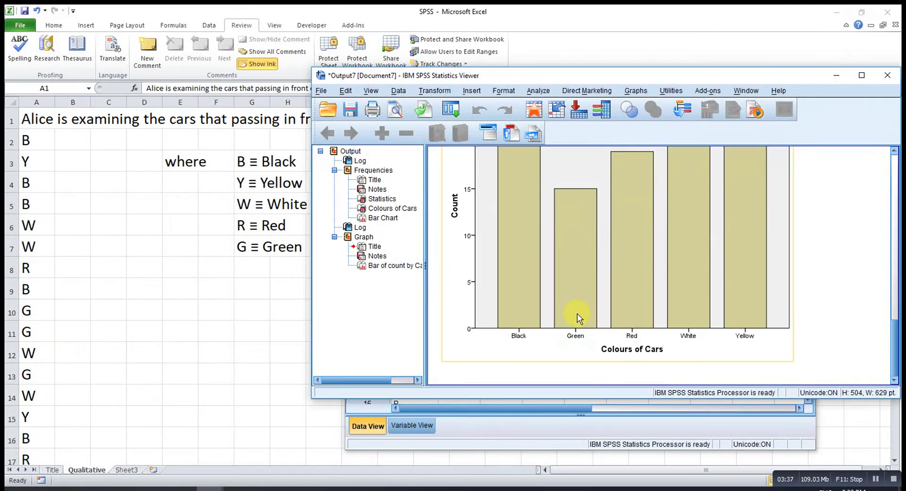
Add a placeholder 'Title' to the new bar chart in Chart Editor, then close the editor
scroll(601, 325, "up", 2)
scroll(602, 325, "down", 1)
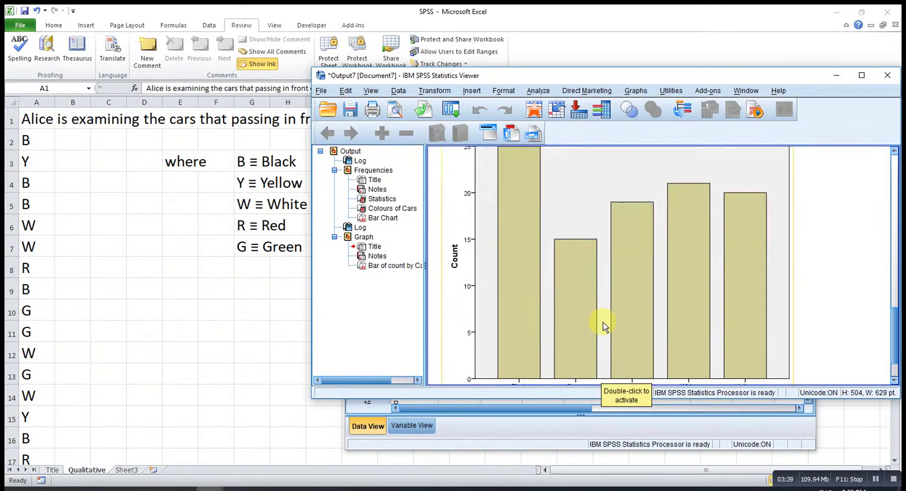
scroll(604, 325, "up", 3)
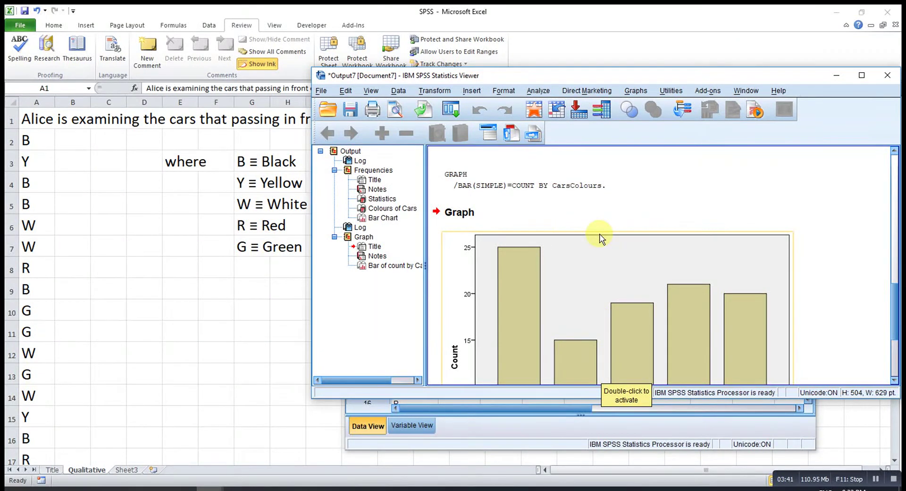
double_click(601, 279)
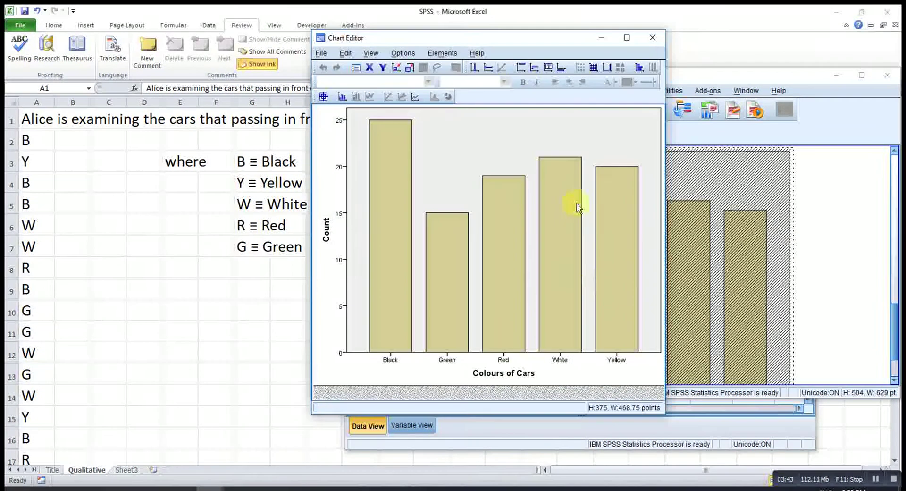
left_click(520, 66)
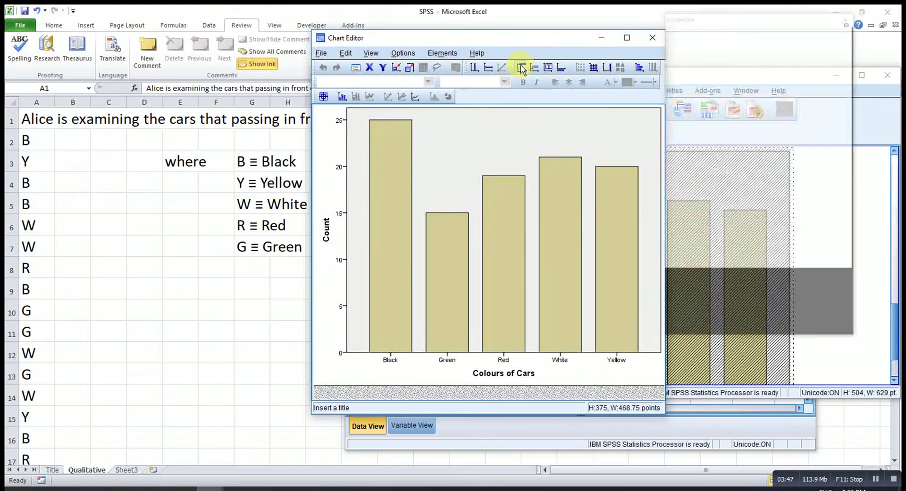
left_click_drag(500, 119, 471, 120)
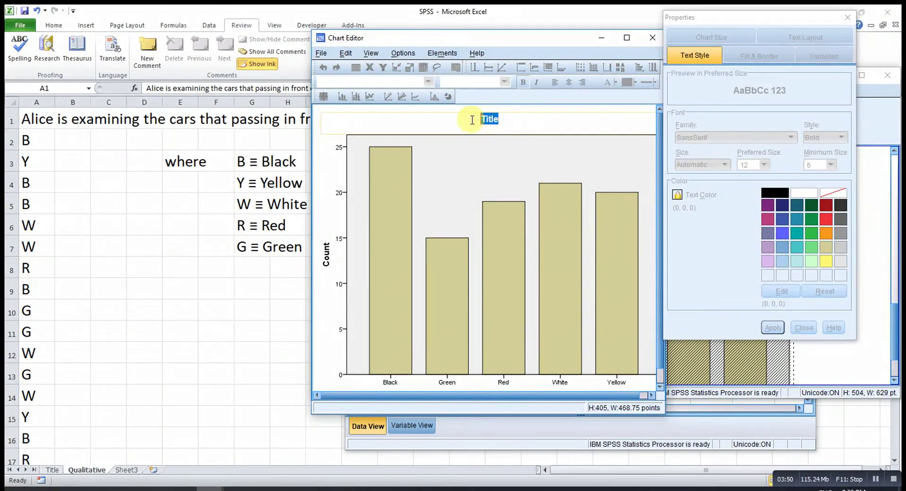
left_click(653, 37)
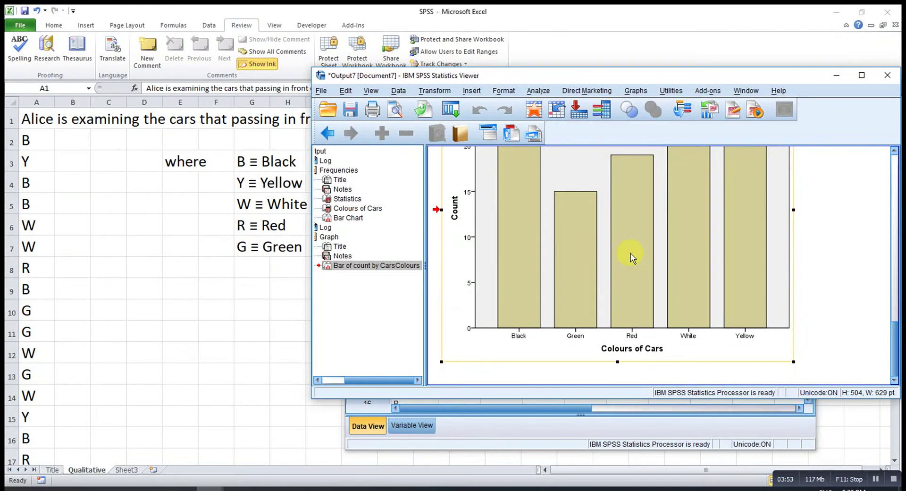
left_click(637, 91)
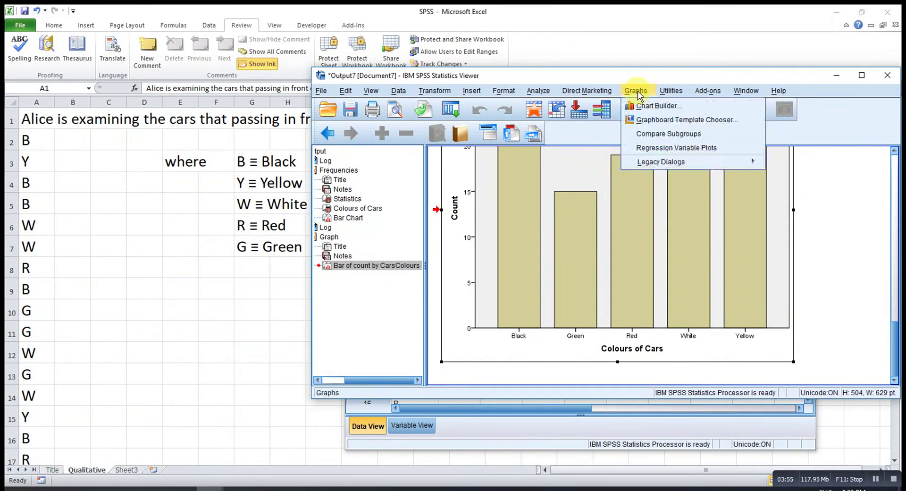
Build a Chart Builder simple bar chart of Count with Colours of Cars on the x-axis
left_click(645, 107)
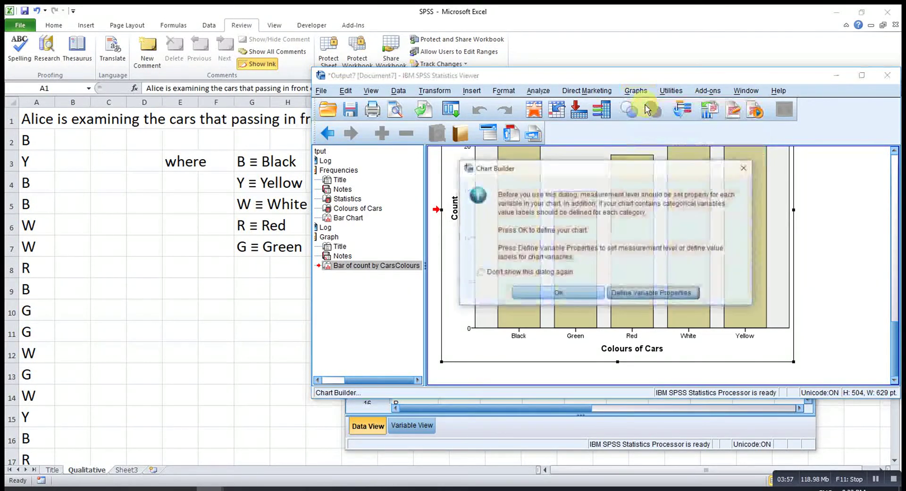
left_click(544, 290)
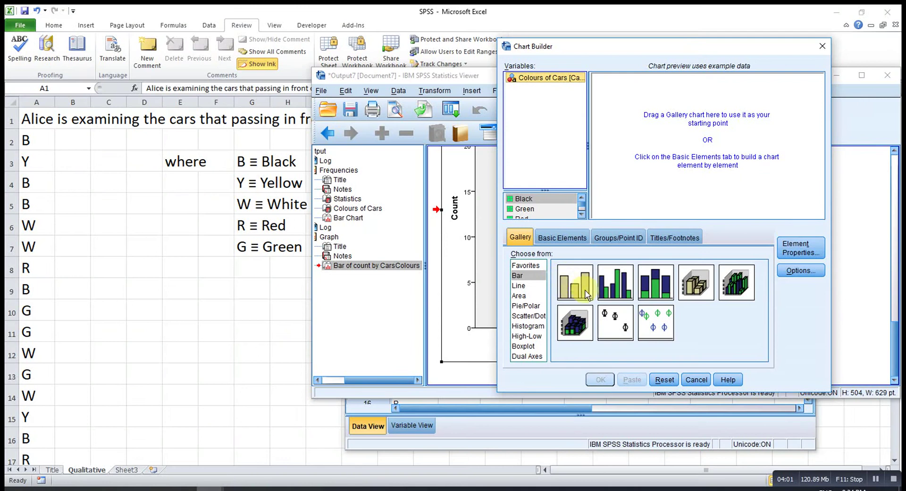
left_click_drag(576, 285, 690, 147)
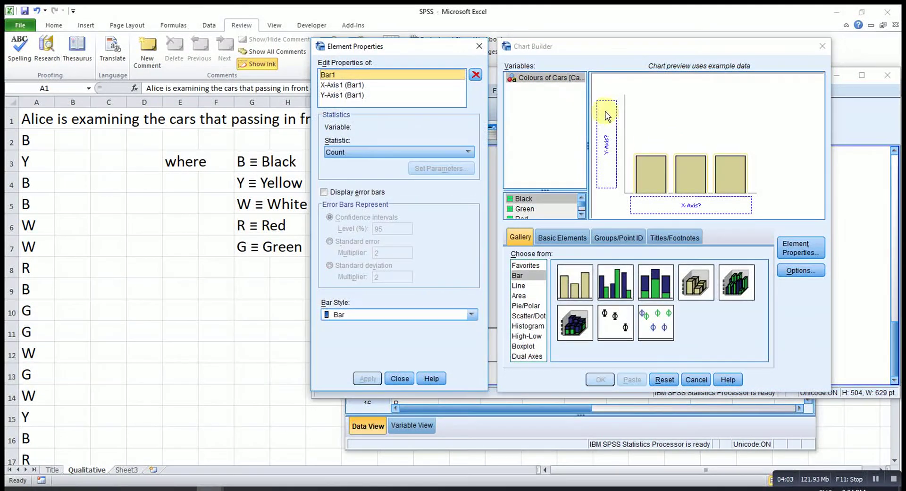
left_click_drag(550, 77, 667, 199)
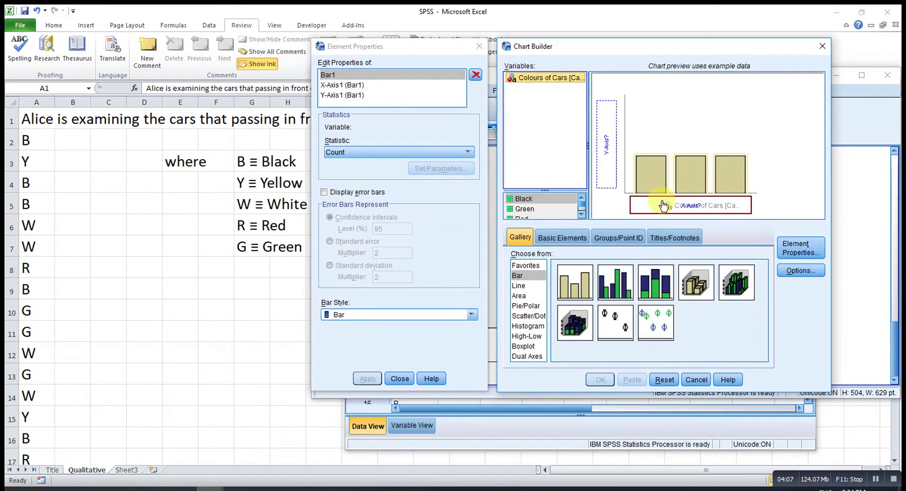
left_click_drag(662, 206, 663, 205)
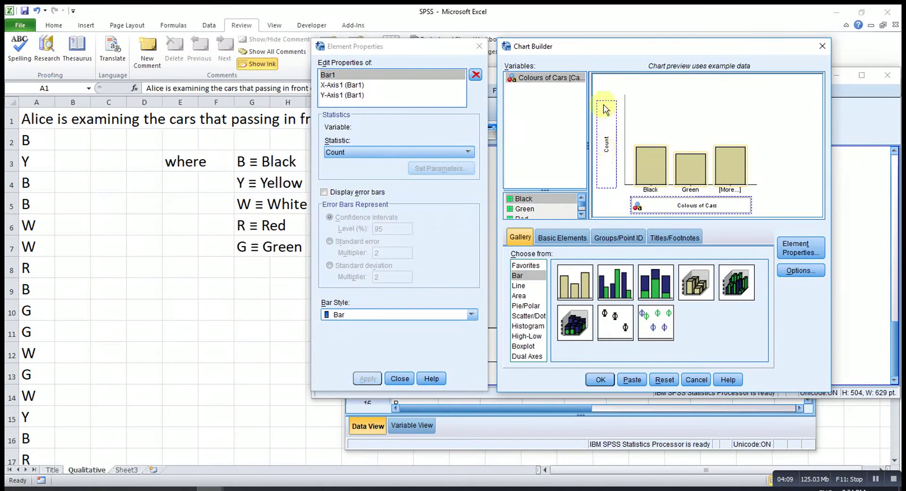
left_click(361, 152)
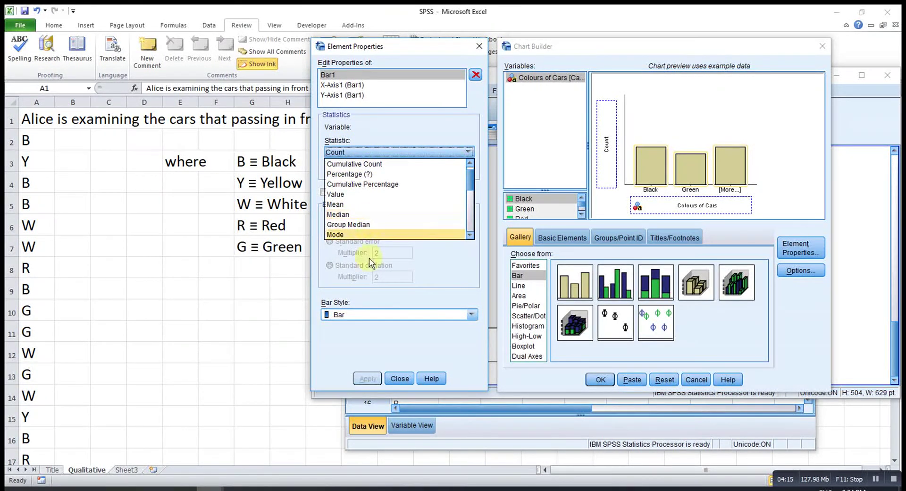
left_click(412, 383)
left_click(601, 379)
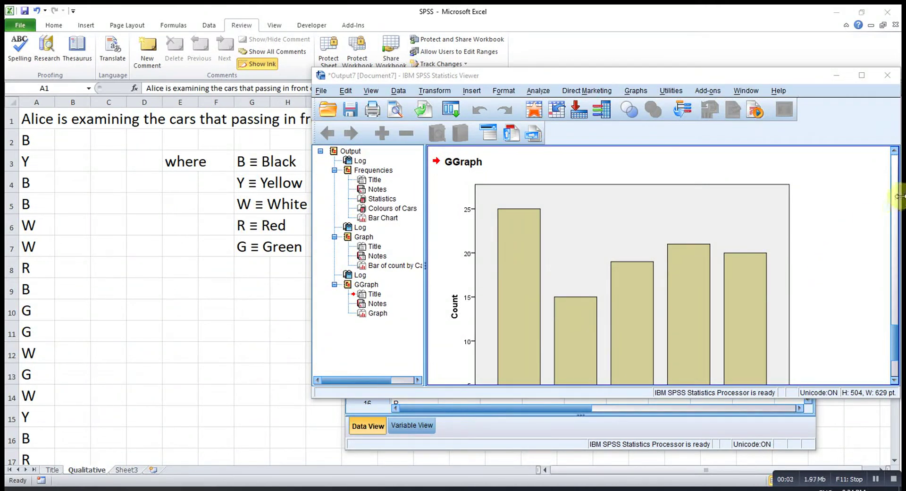
Close the current output without saving it
left_click(887, 75)
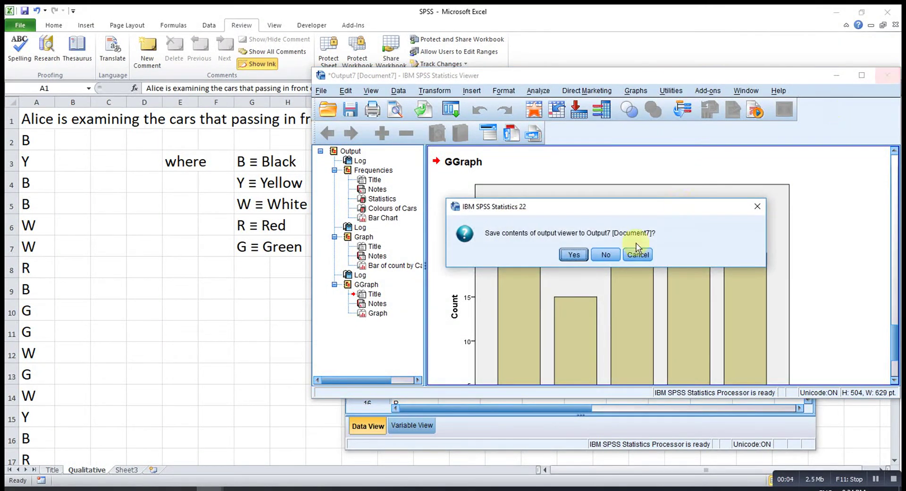
left_click(606, 254)
left_click(499, 154)
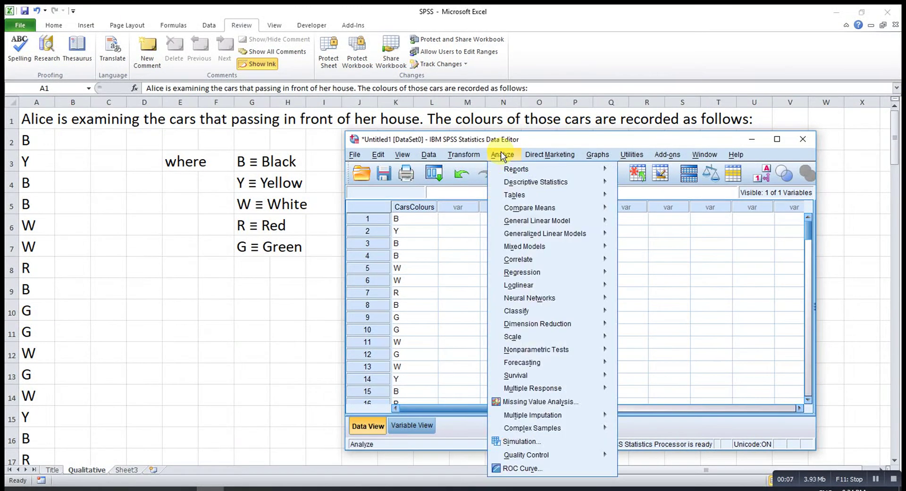
mouse_move(515, 182)
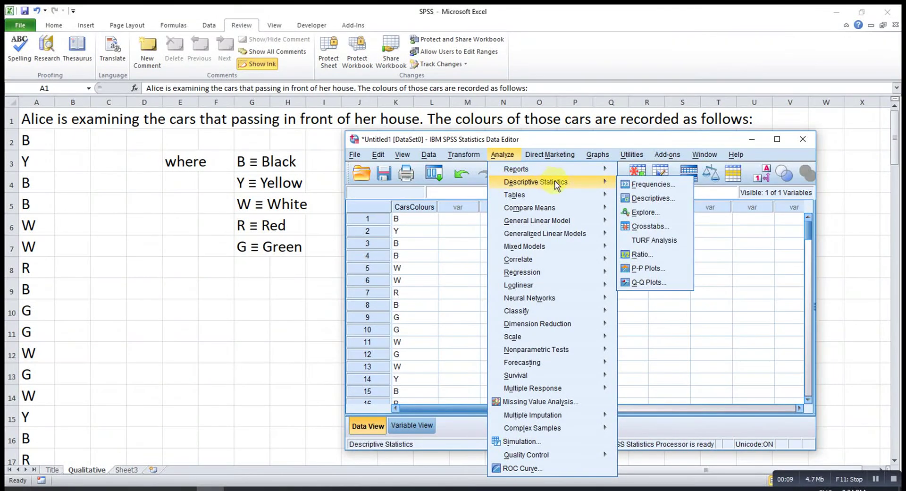
left_click(642, 185)
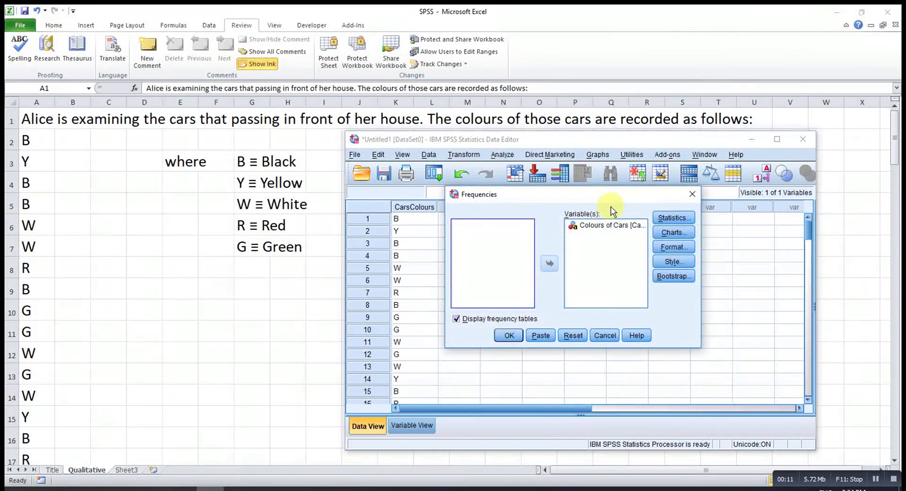
Run Frequencies for Colours of Cars with a pie chart, then review the table and chart
left_click(673, 232)
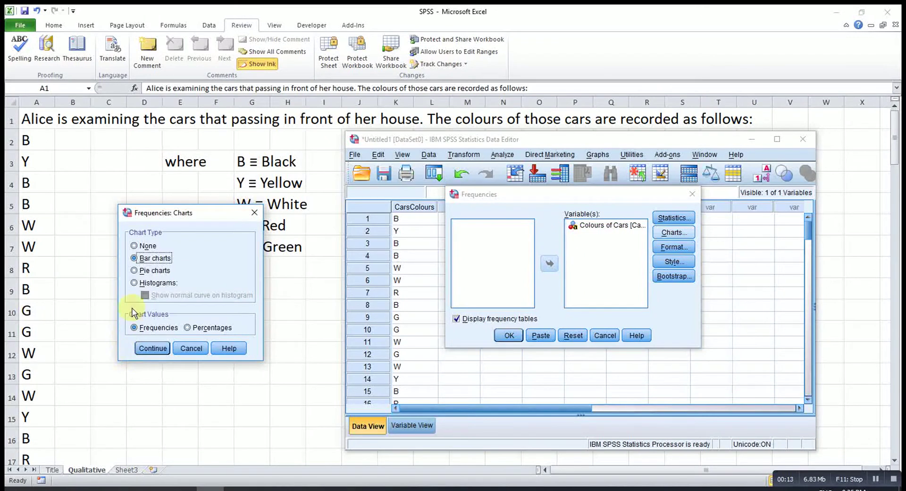
left_click(148, 271)
left_click(145, 349)
left_click(508, 334)
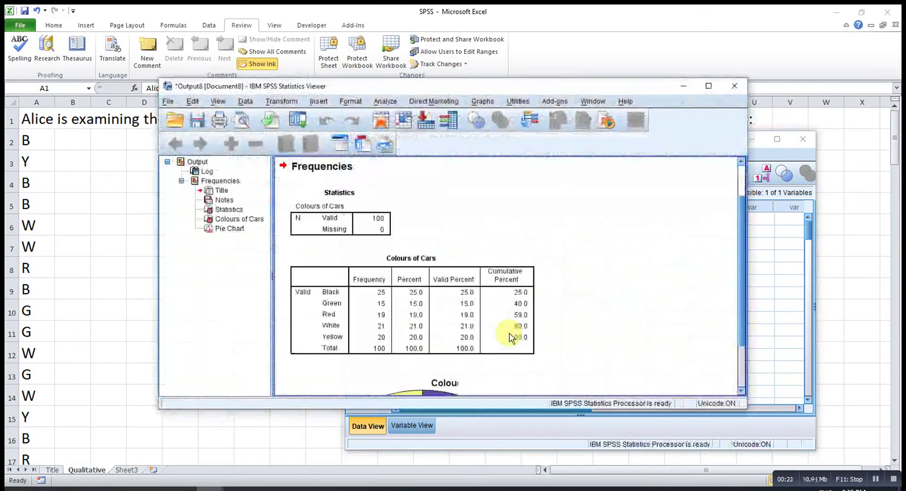
scroll(423, 325, "up", 5)
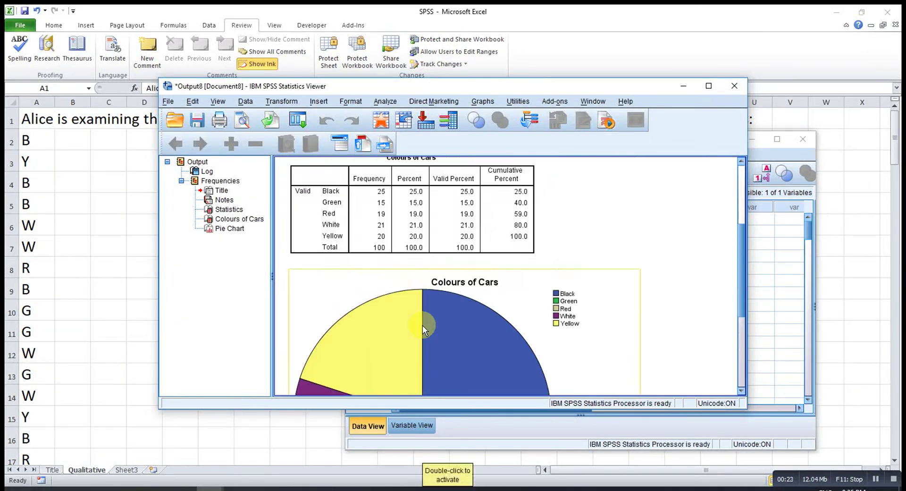
scroll(423, 341, "down", 2)
scroll(422, 341, "down", 4)
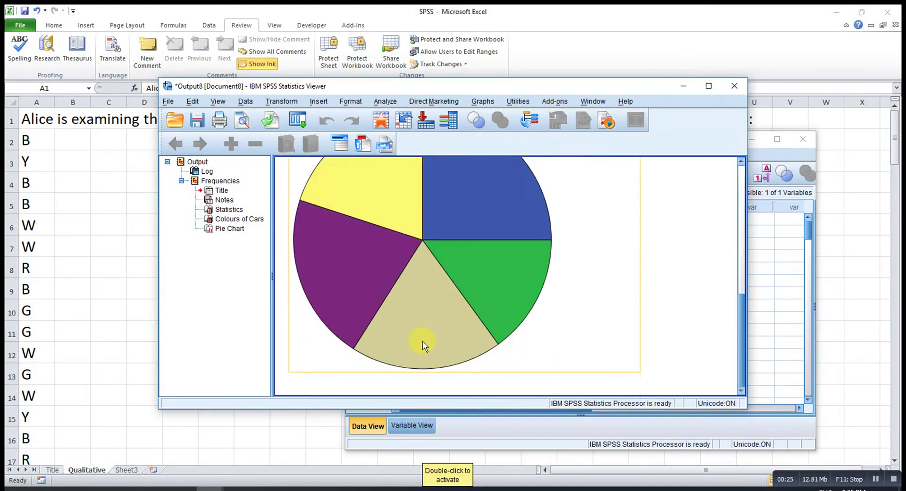
scroll(423, 341, "up", 2)
scroll(455, 261, "up", 4)
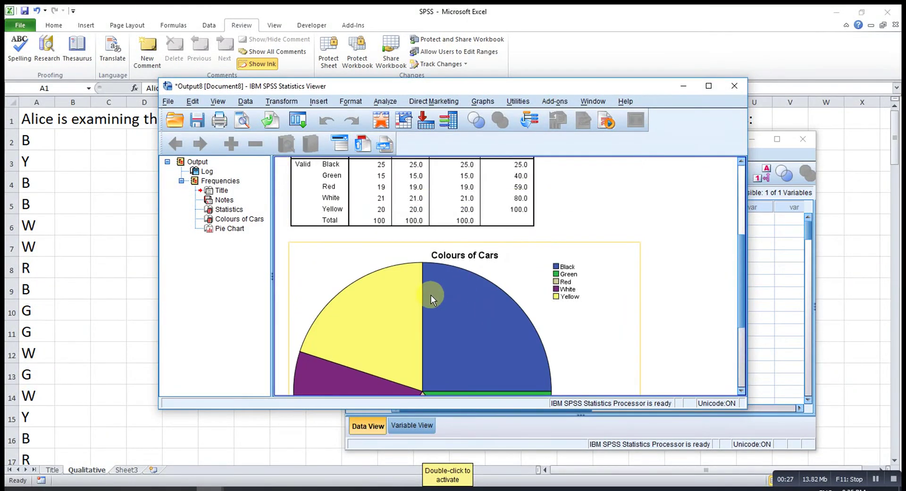
Recolour the Black slice of the car-colour pie chart from blue to magenta
double_click(453, 280)
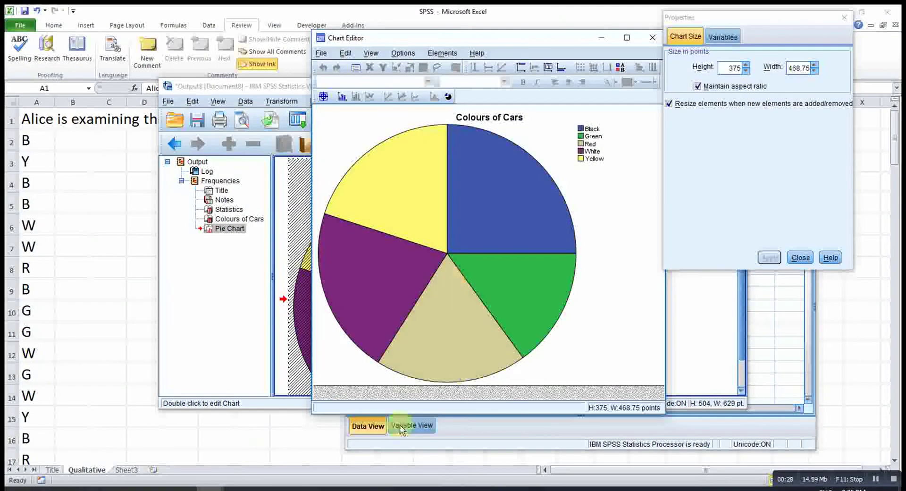
left_click(486, 196)
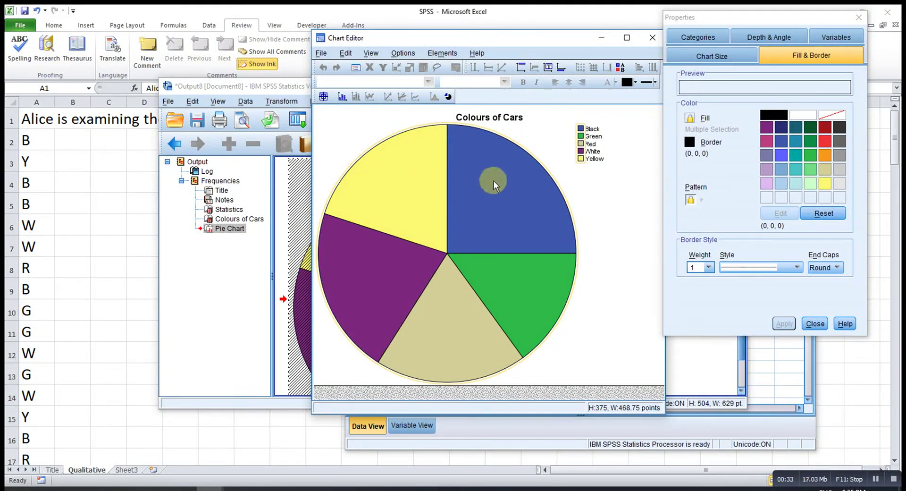
left_click(496, 193)
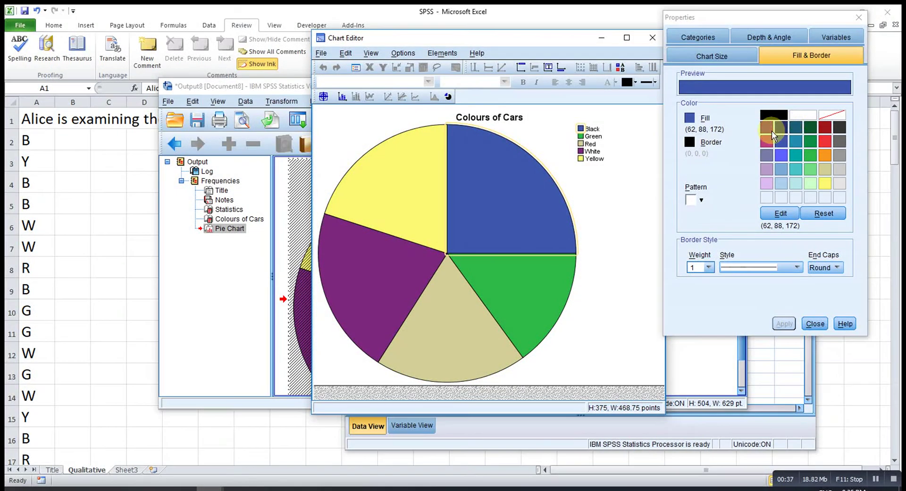
left_click(764, 141)
left_click(779, 324)
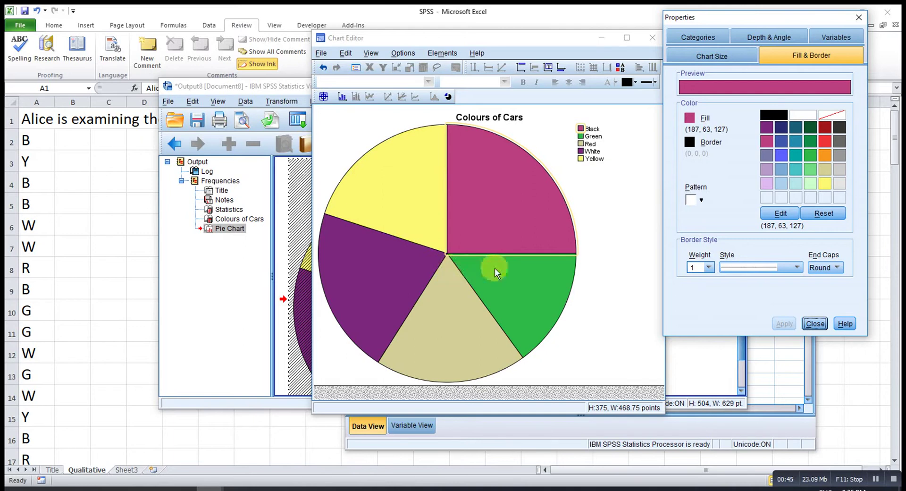
left_click(413, 195)
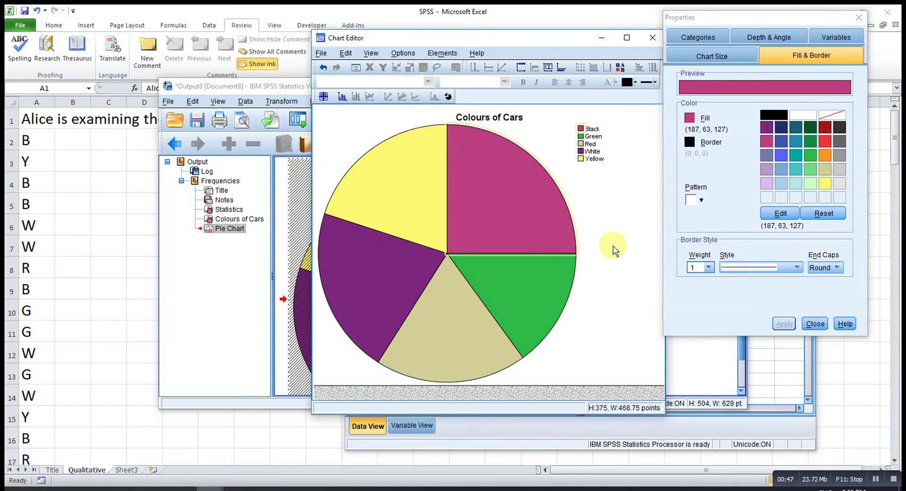
left_click(617, 218)
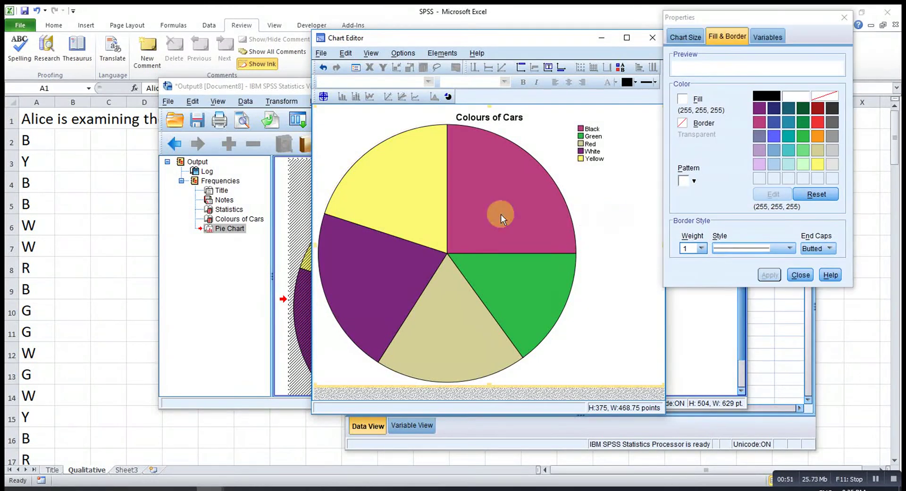
left_click(477, 213)
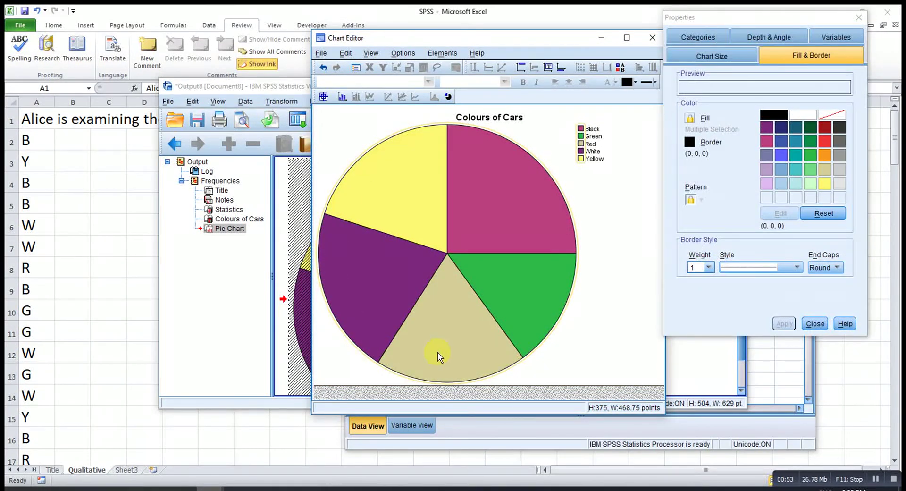
Add percentage data labels outside each slice with a custom position, then close Chart Editor
left_click(442, 52)
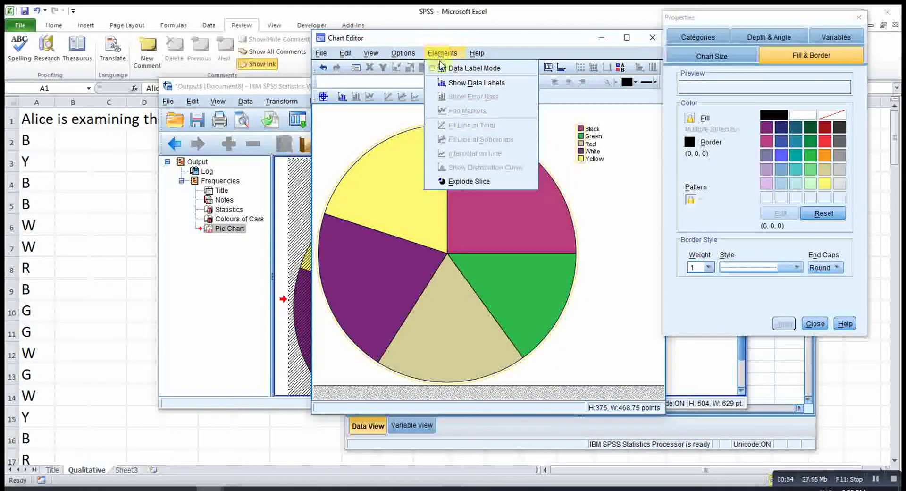
left_click(458, 83)
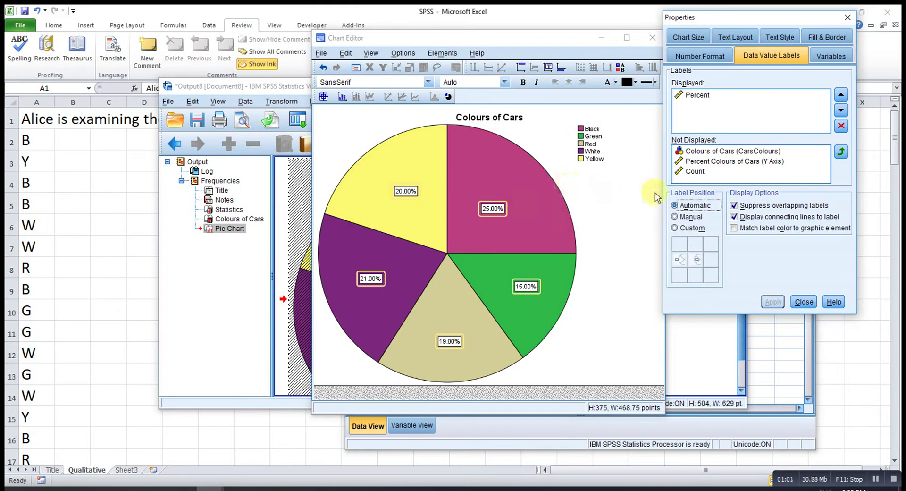
left_click(675, 228)
left_click(679, 259)
left_click(767, 302)
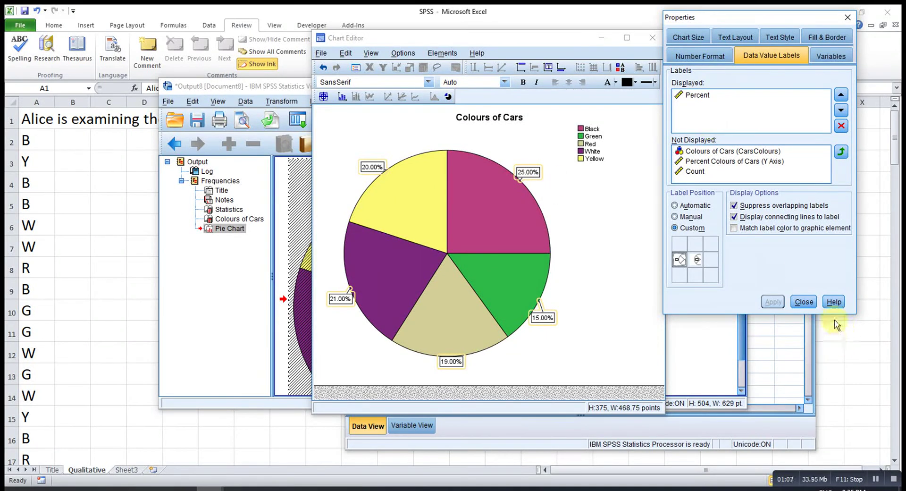
left_click(803, 301)
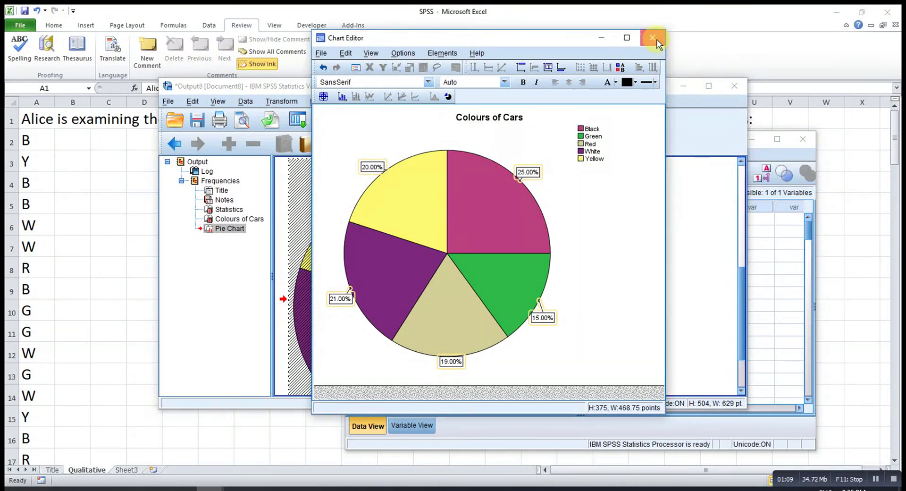
left_click(657, 38)
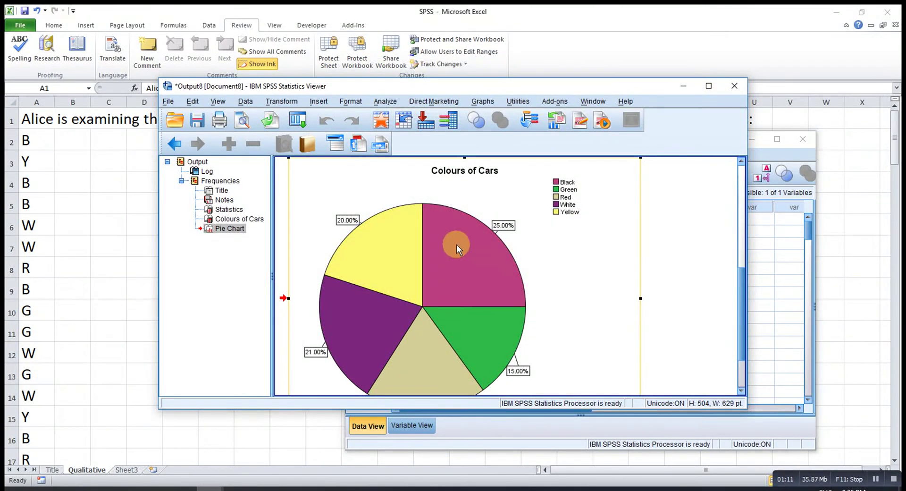
Create a legacy pie chart of % of cases with slices defined by Colours of Cars
left_click(483, 101)
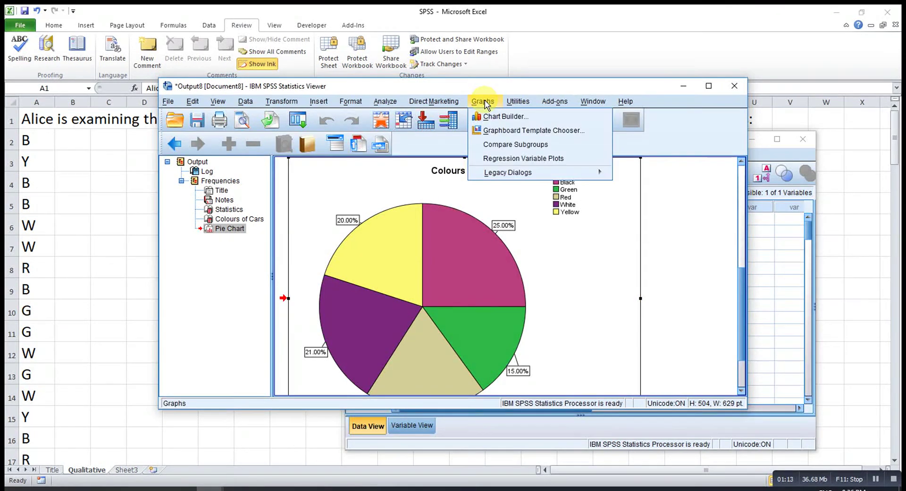
mouse_move(509, 172)
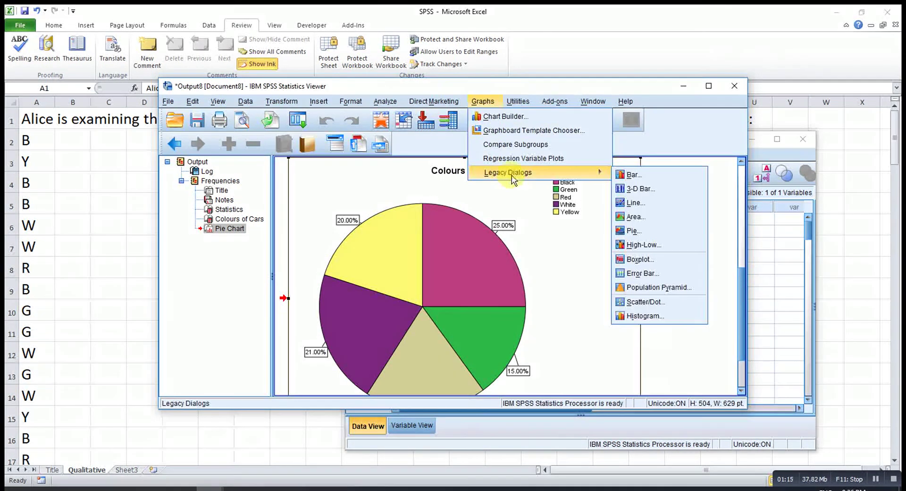
left_click(634, 231)
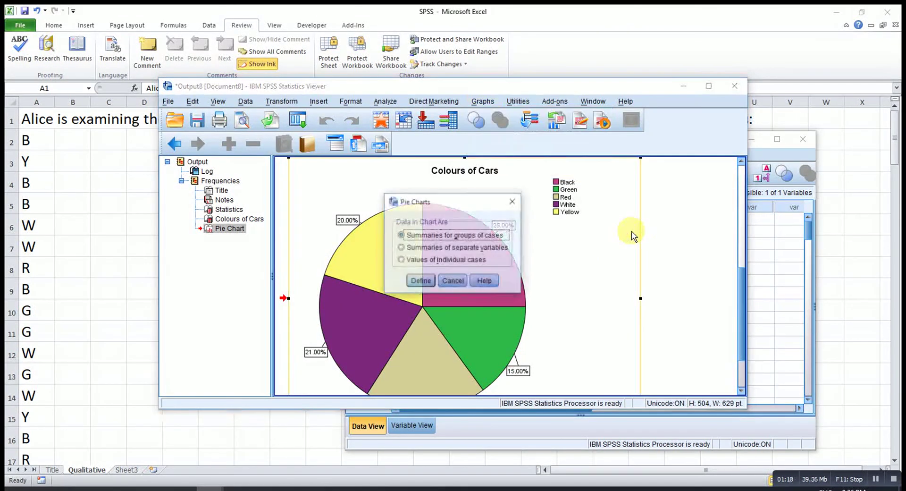
left_click(423, 282)
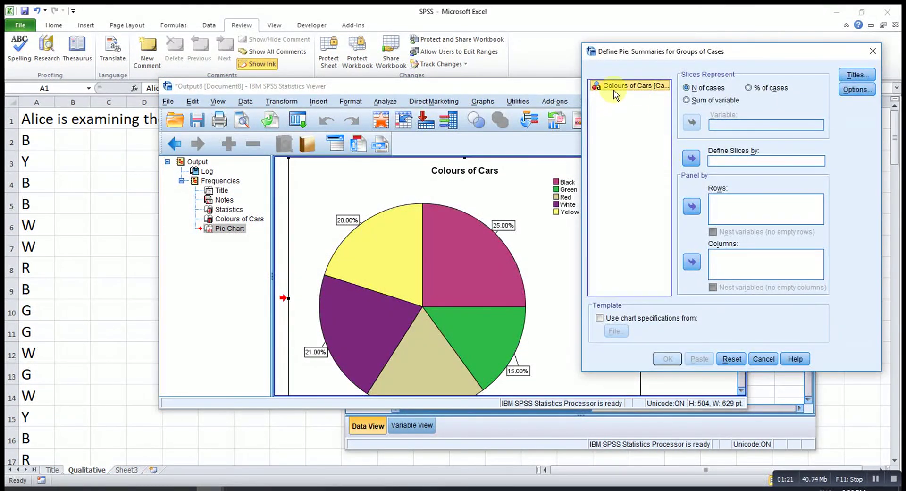
left_click(692, 159)
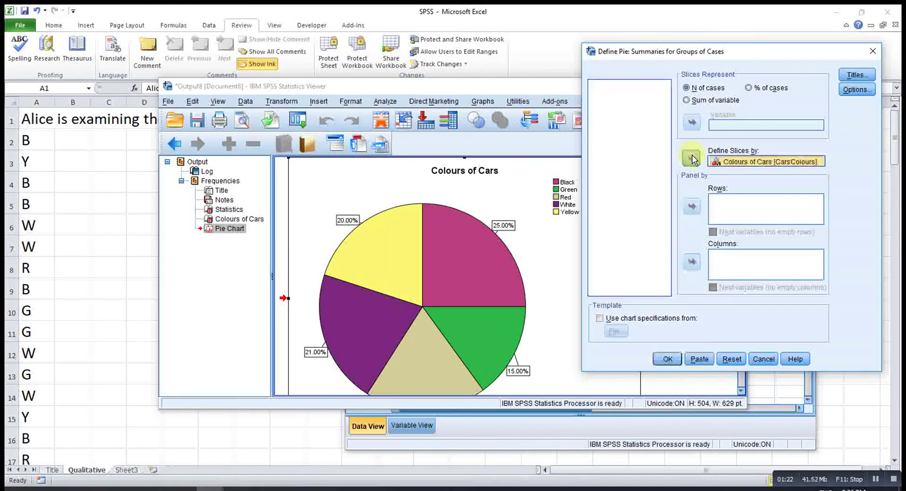
left_click(748, 88)
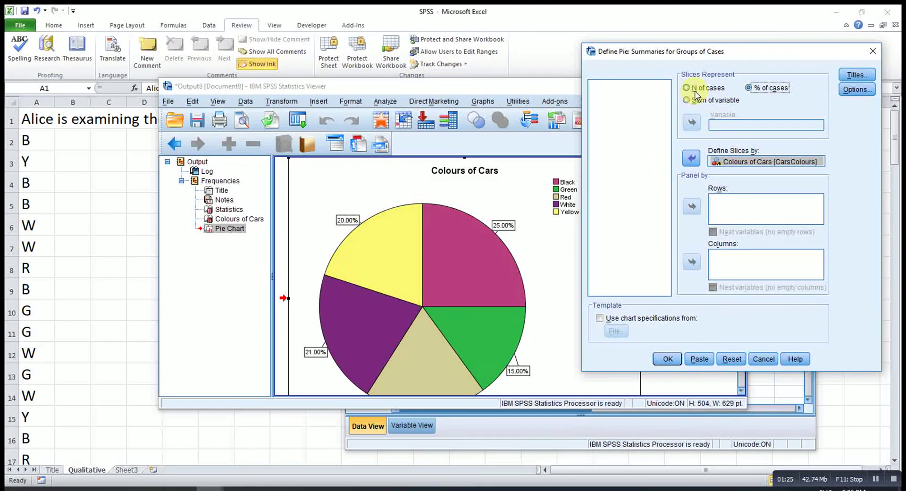
left_click(668, 359)
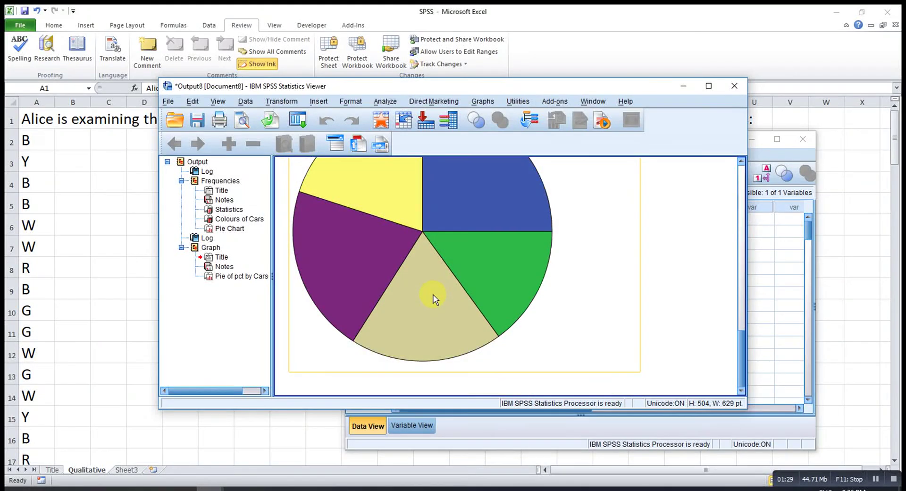
Build a Chart Builder pie chart sliced by Colours of Cars using the Percentage statistic
left_click(479, 105)
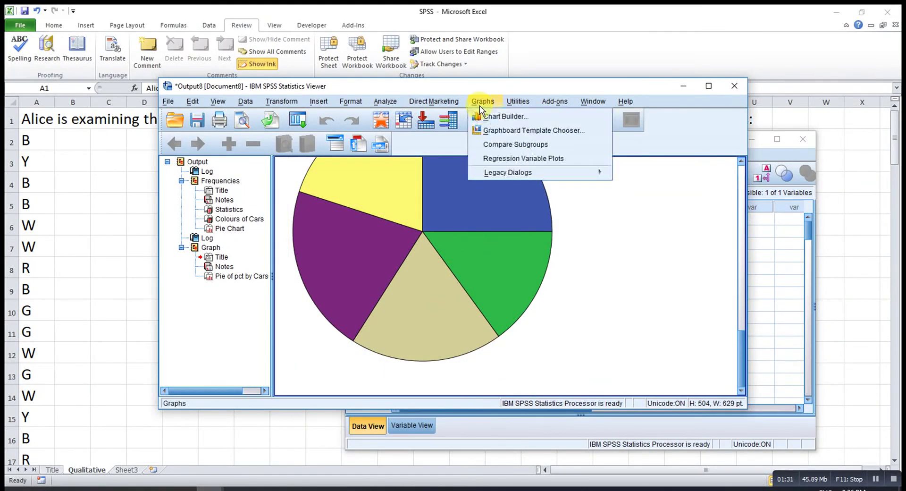
left_click(491, 115)
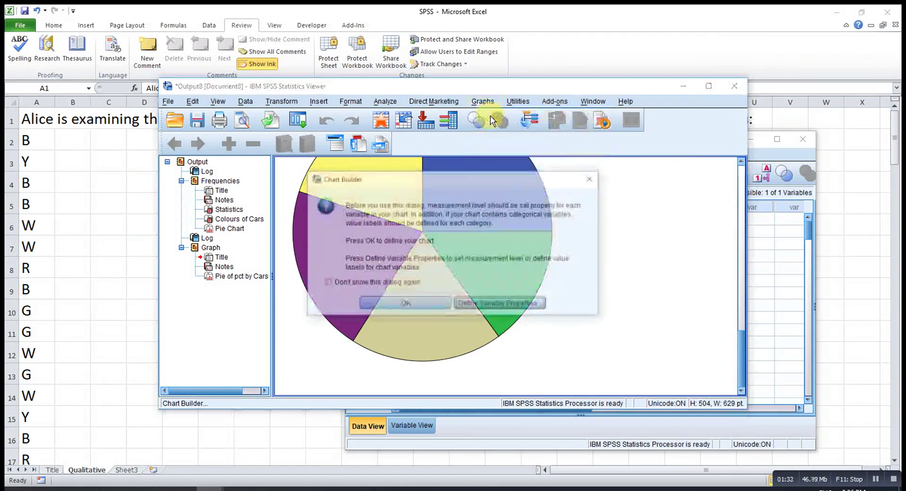
left_click(415, 304)
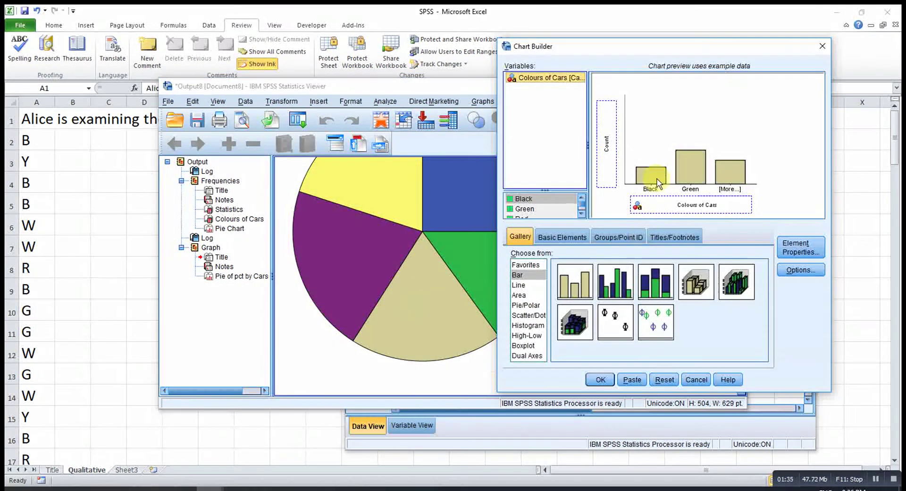
left_click(665, 380)
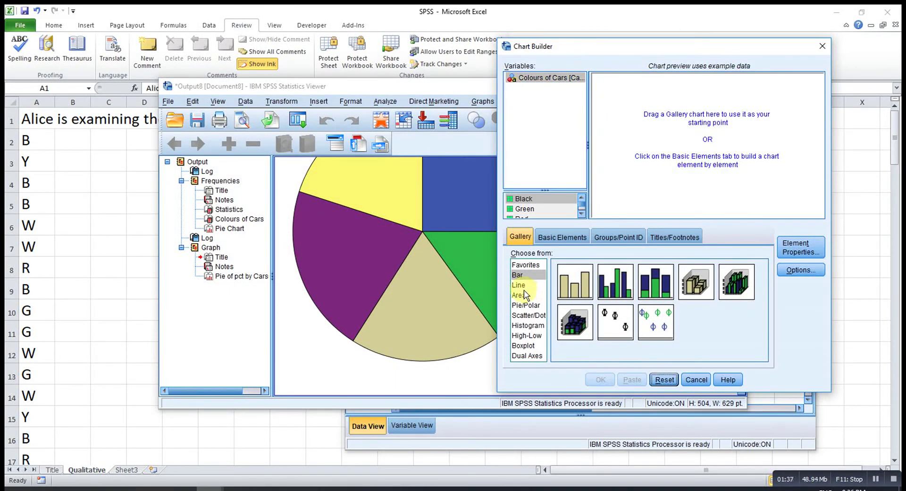
left_click(525, 306)
left_click_drag(574, 281, 646, 167)
left_click_drag(556, 80, 681, 207)
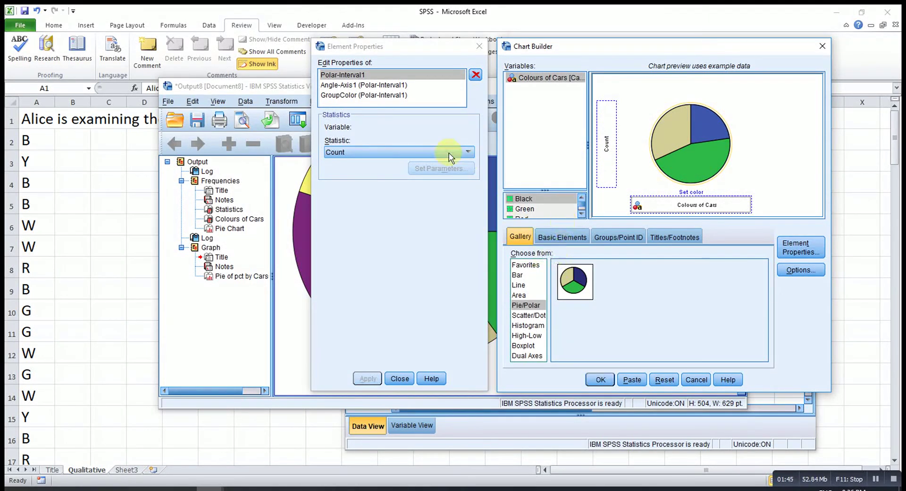
left_click(425, 155)
left_click(380, 174)
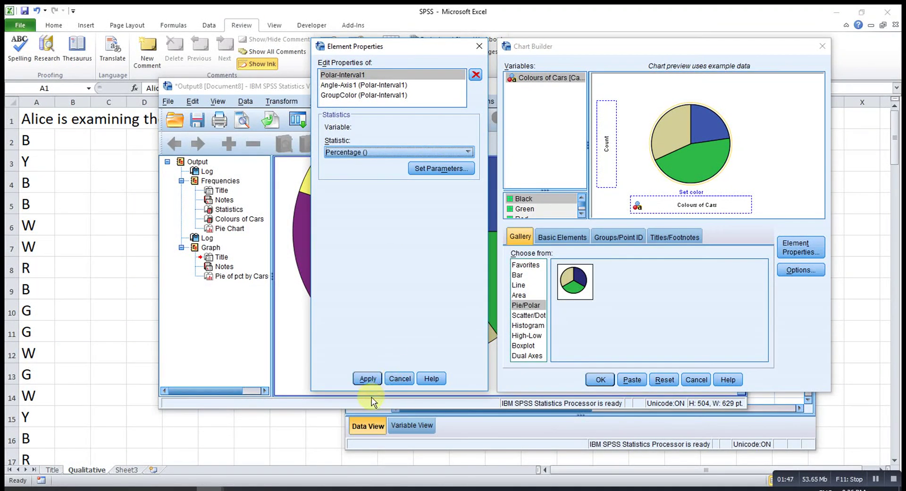
left_click(369, 379)
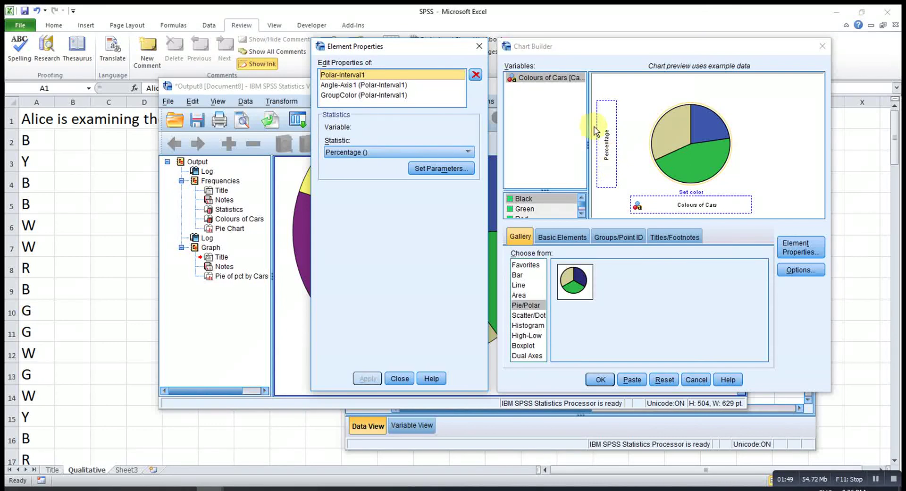
left_click(600, 379)
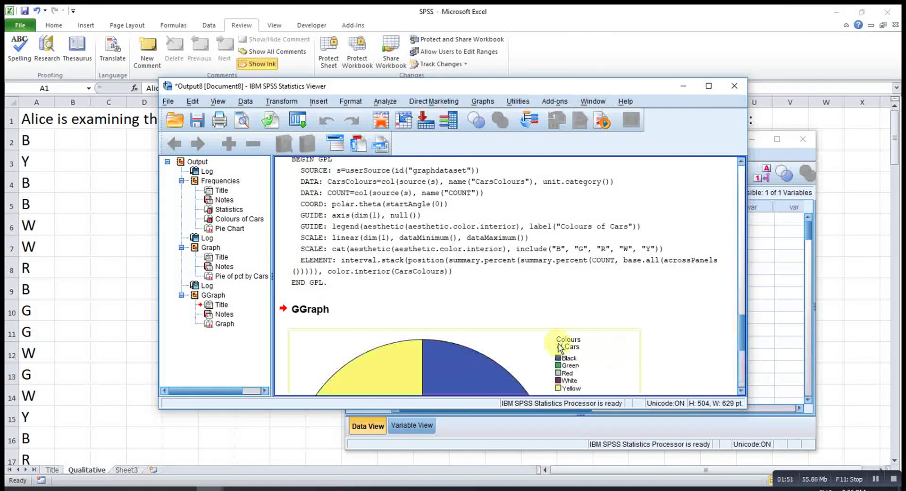